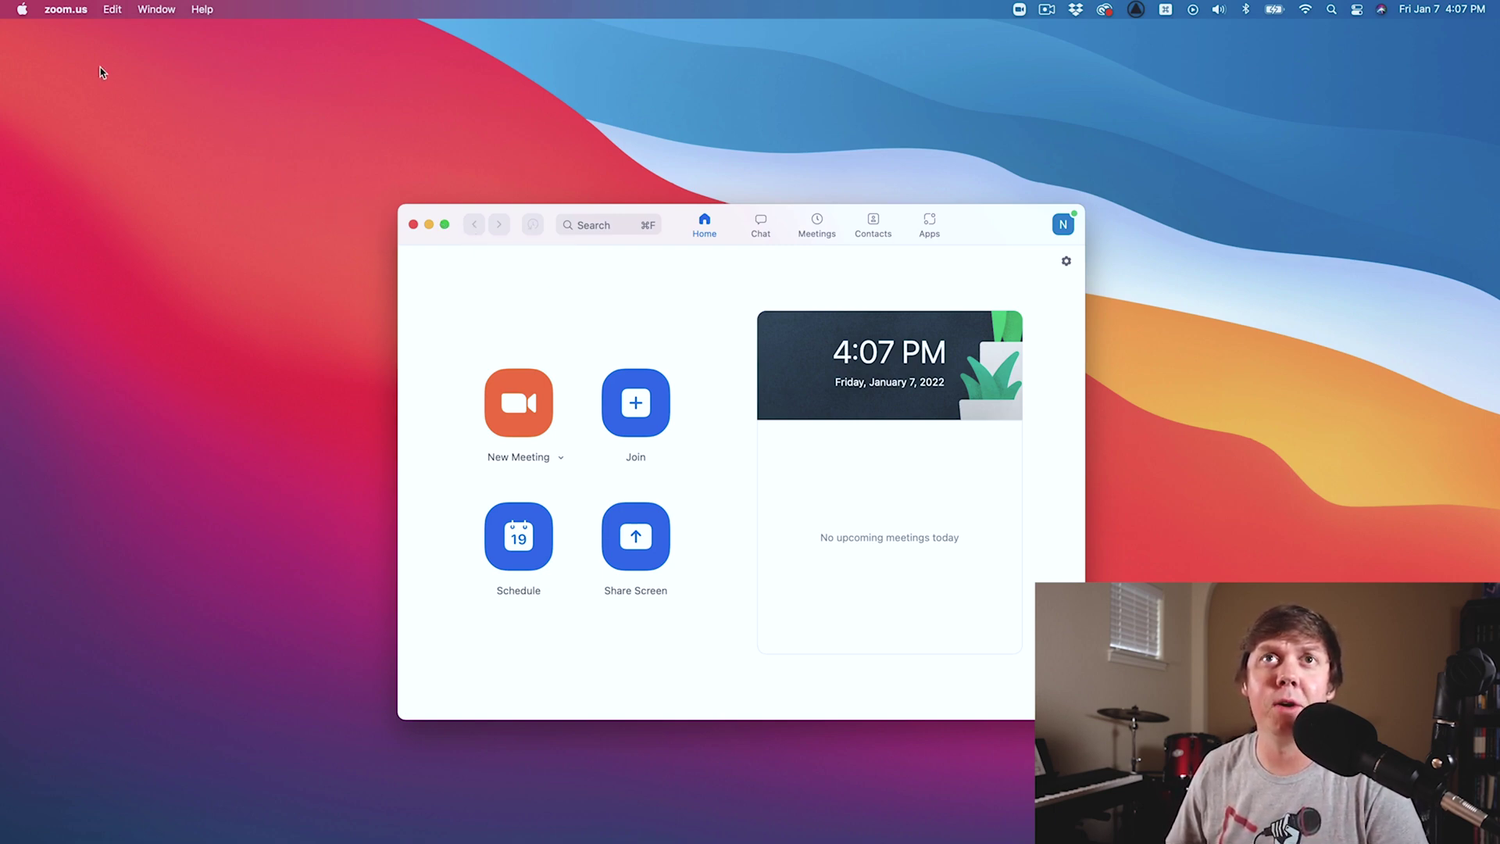
# Step: Open Zoom's settings and review the audio options for microphone, background noise suppression, and music and professional audio
pyautogui.click(57, 13)
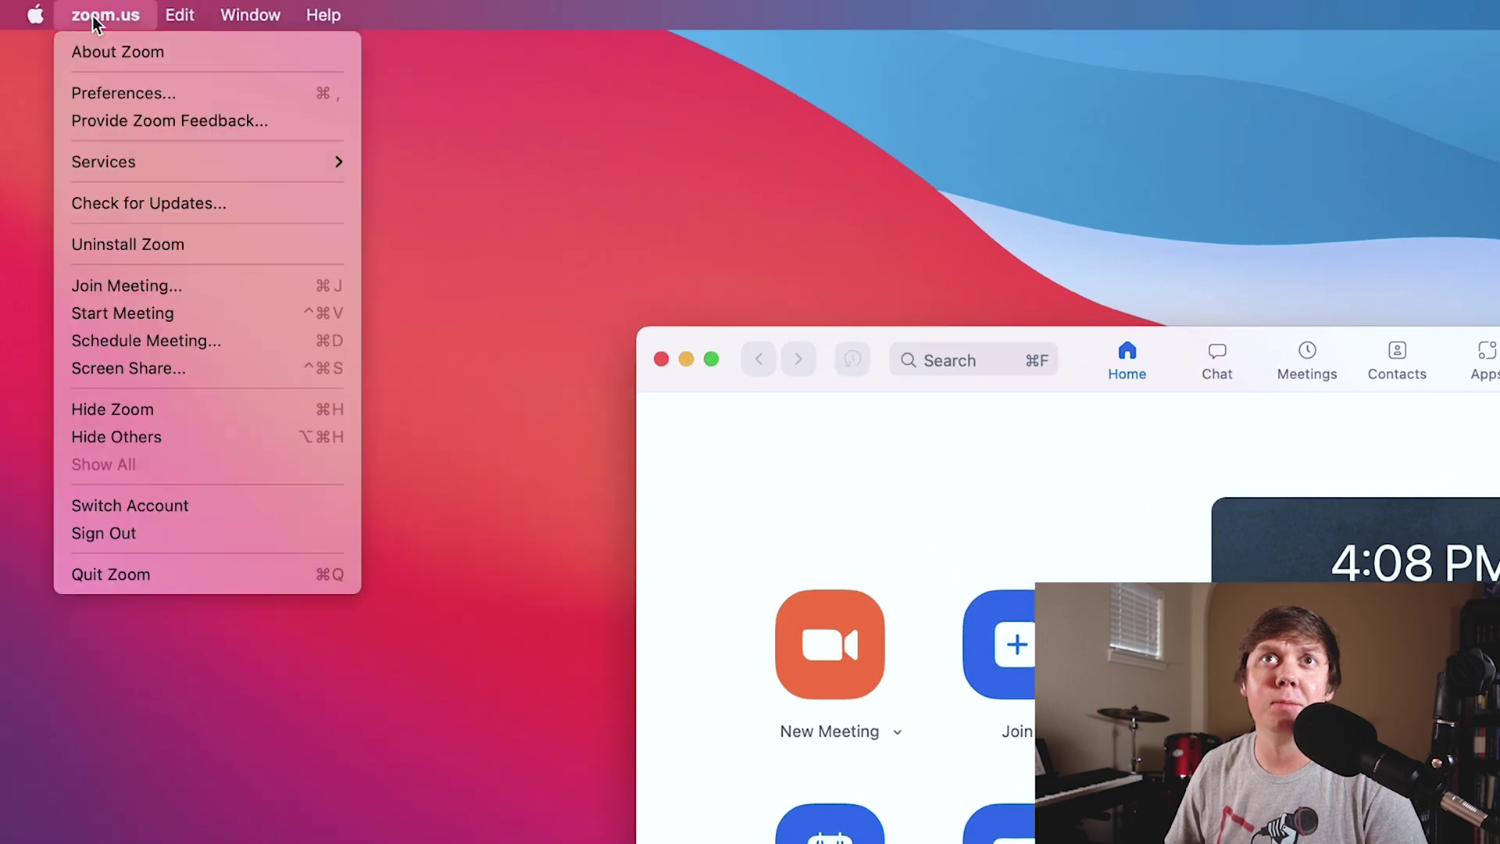
pyautogui.click(104, 99)
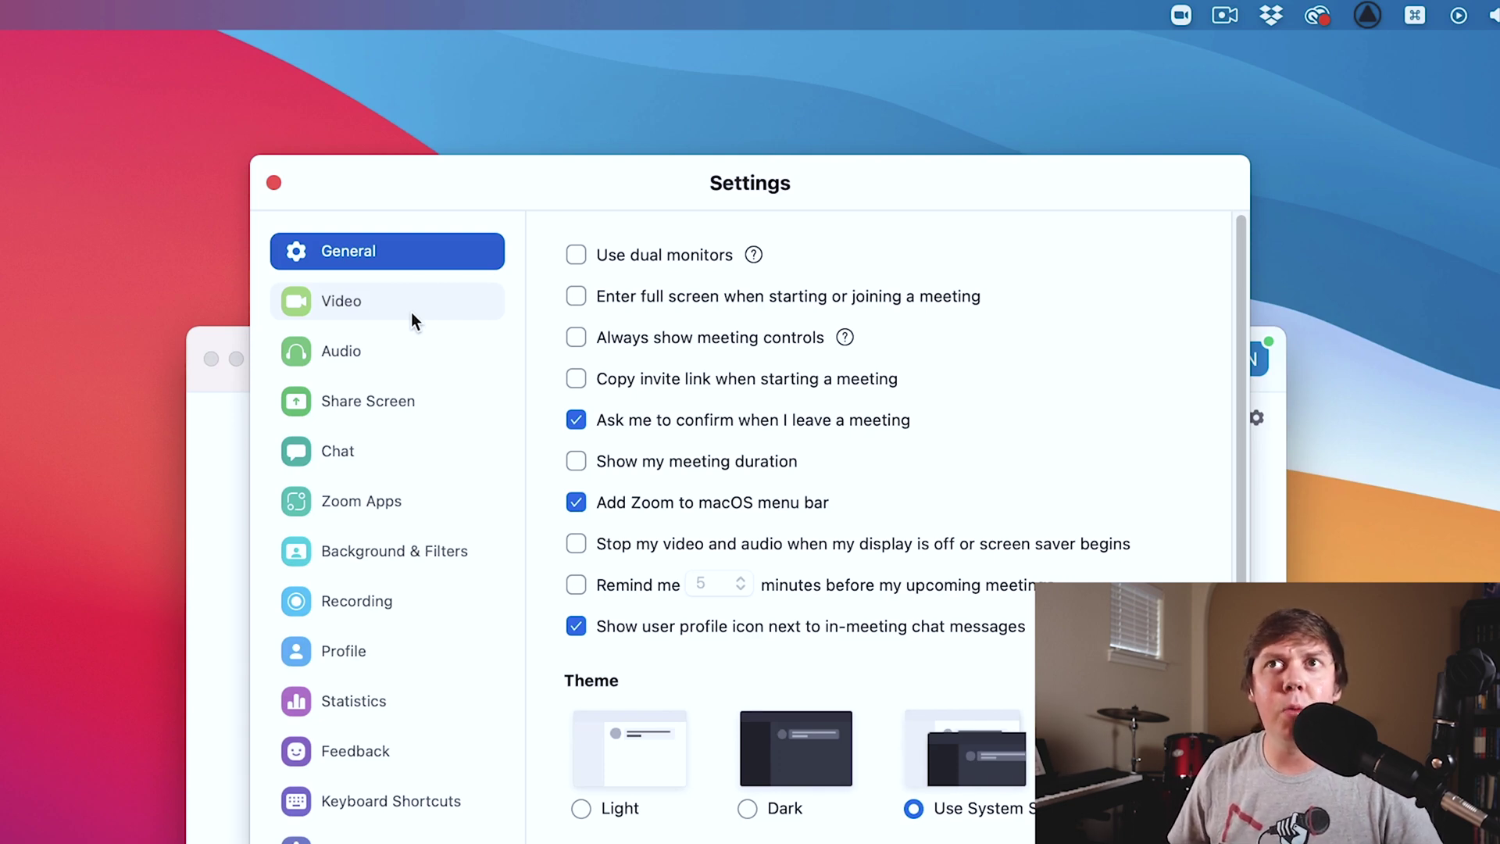
pyautogui.click(380, 354)
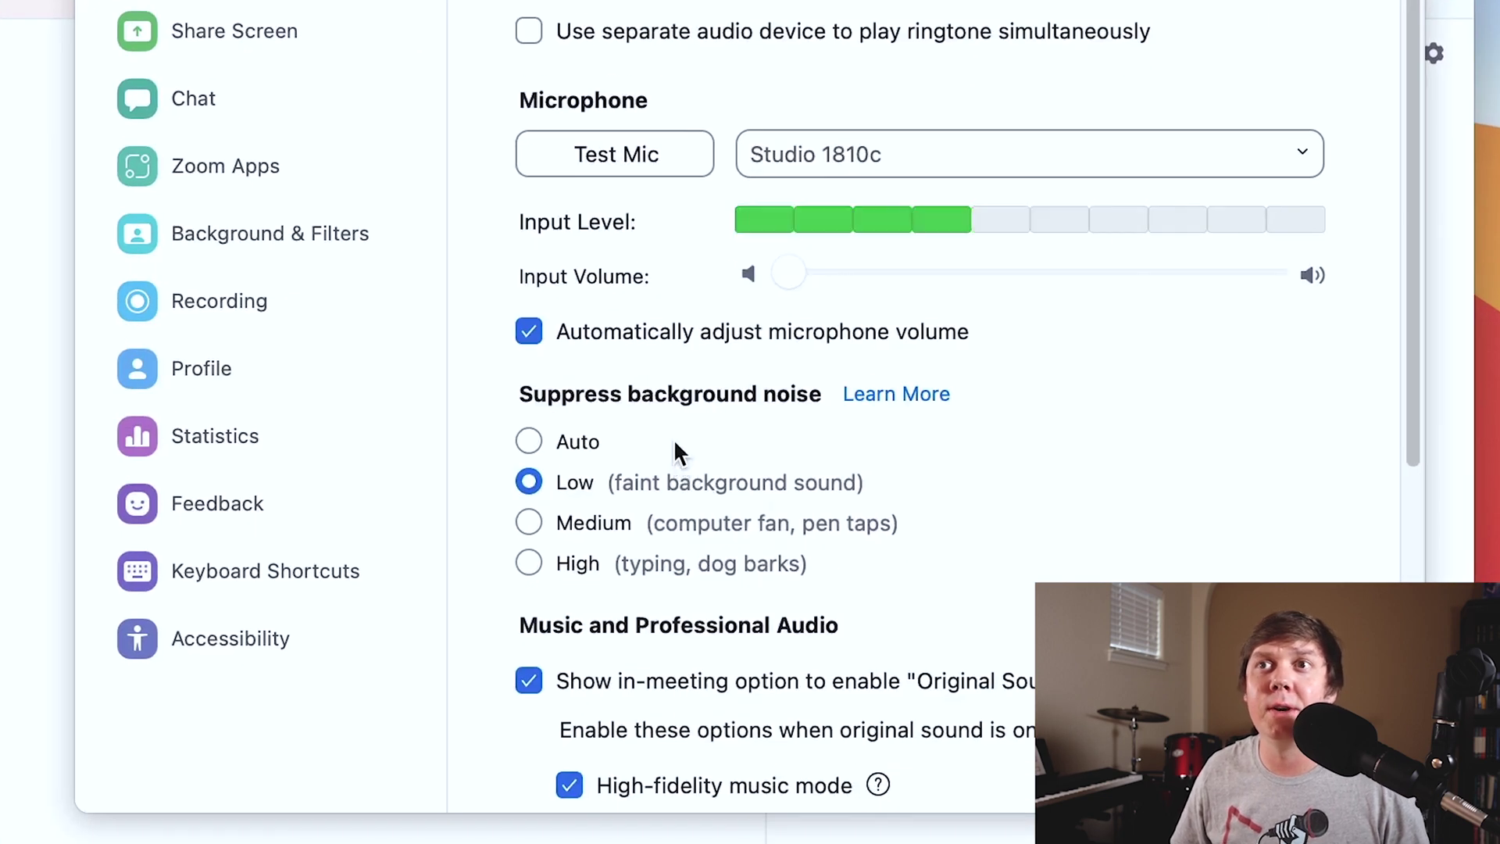
pyautogui.scroll(-1, 670, 442)
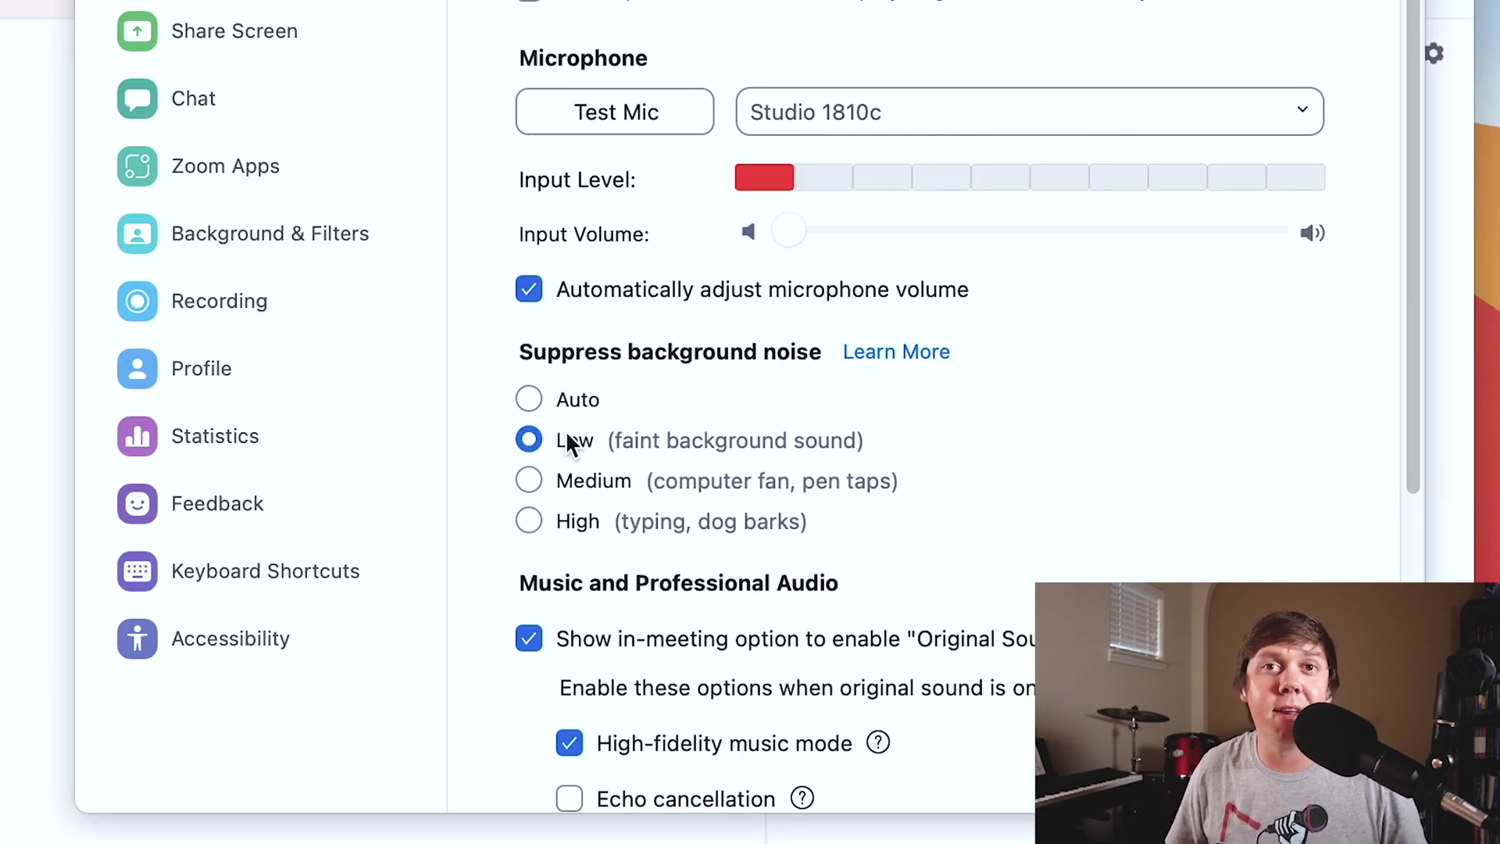
pyautogui.scroll(-3, 564, 440)
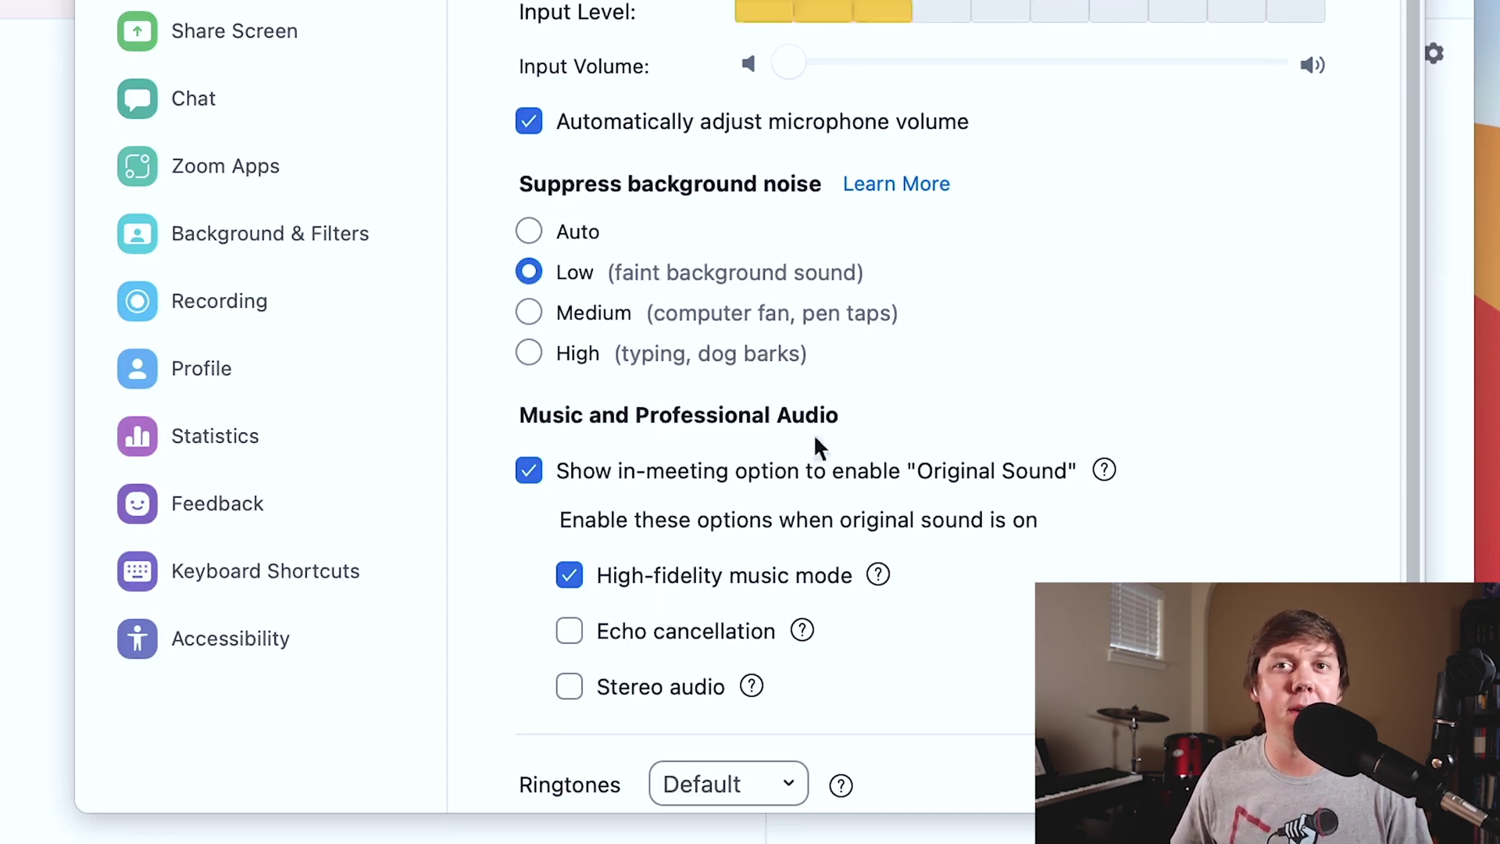
pyautogui.scroll(-1, 564, 585)
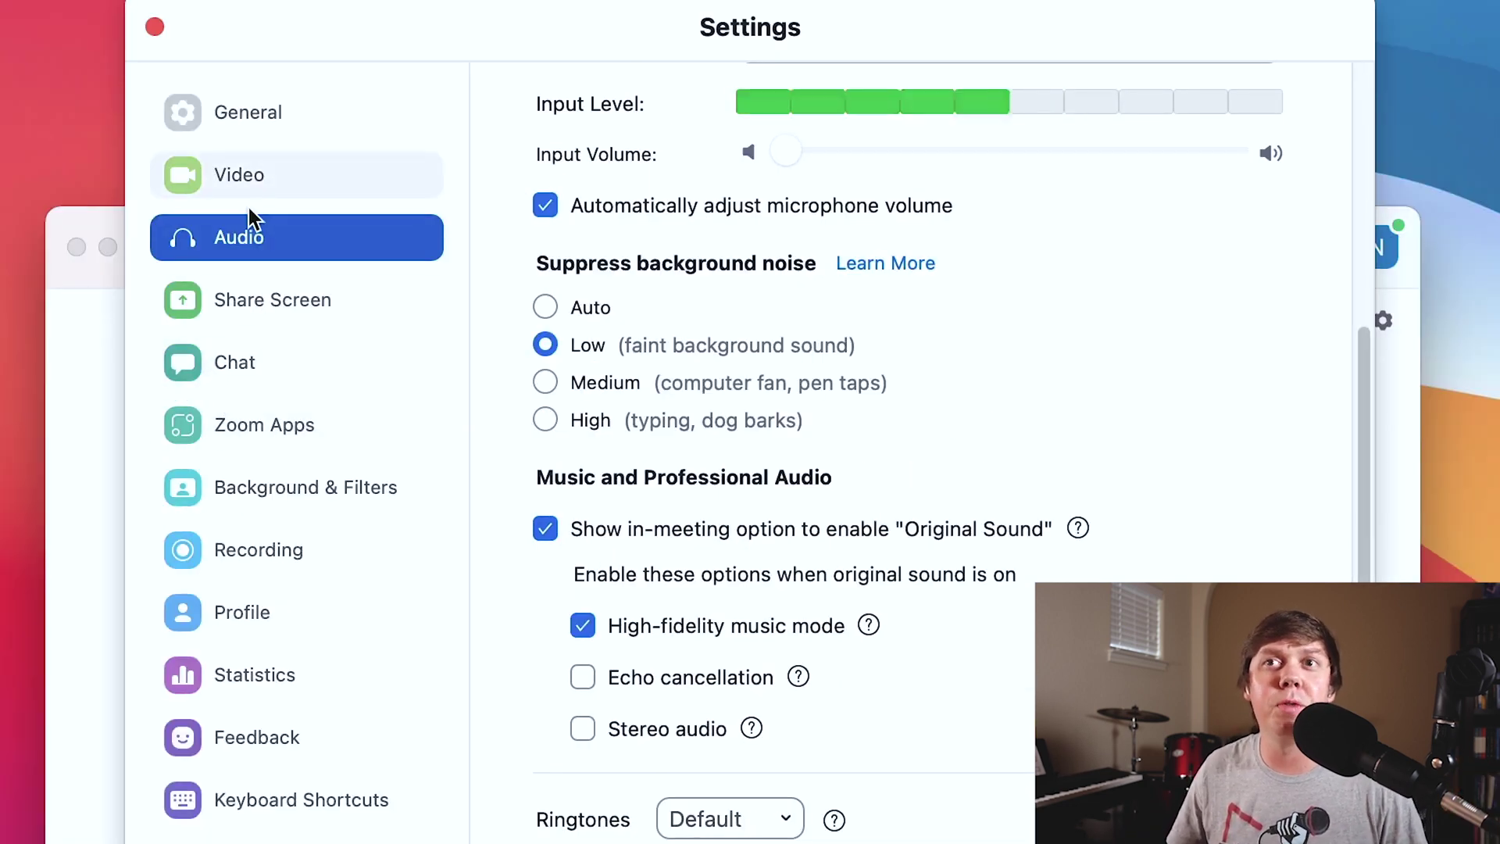
# Step: Review the recording storage location and separate participant audio option, and close the settings
pyautogui.click(274, 557)
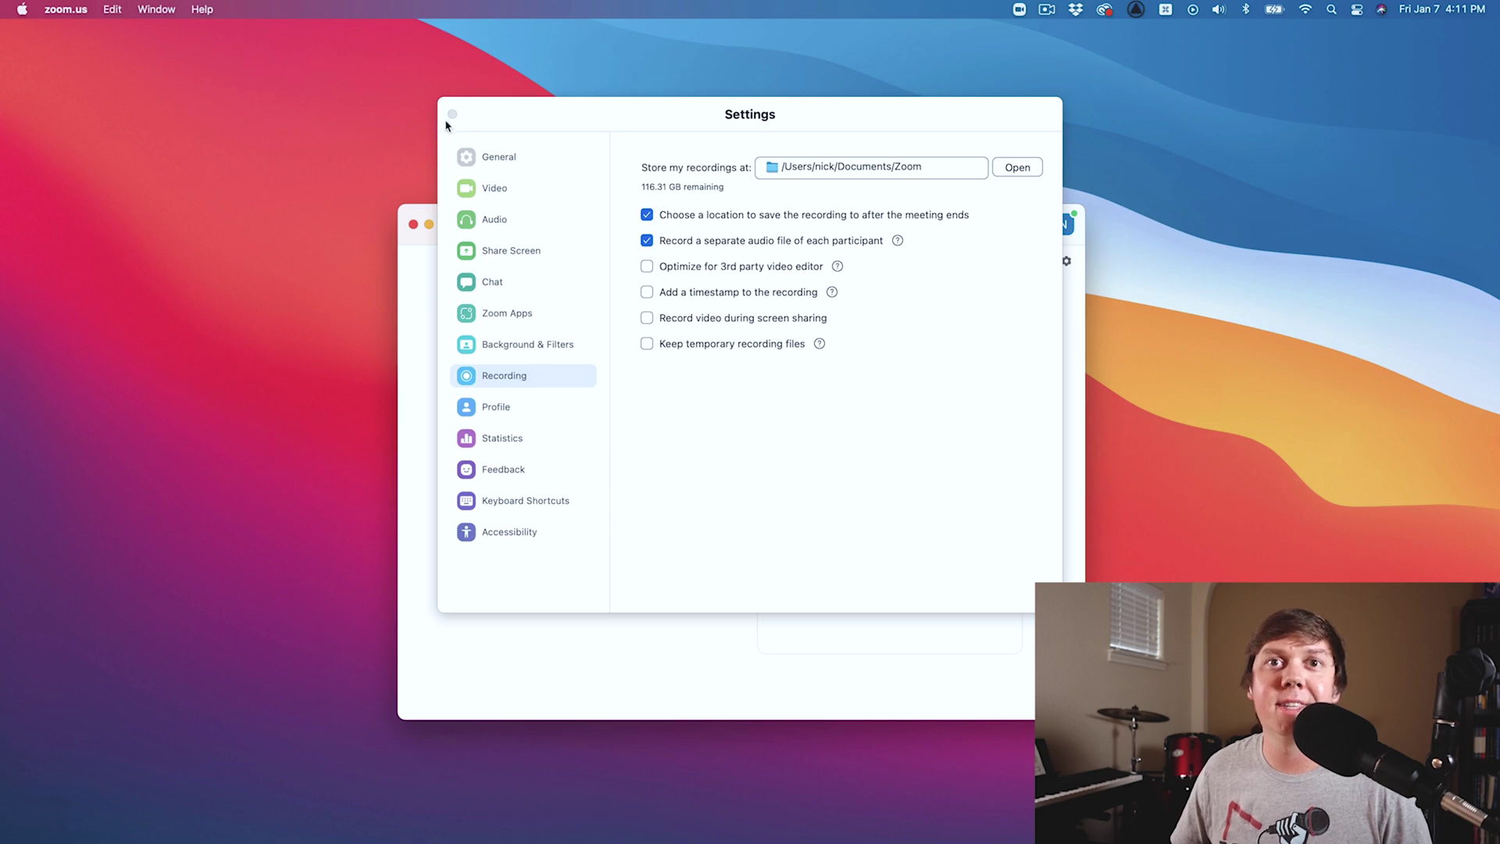
pyautogui.click(452, 114)
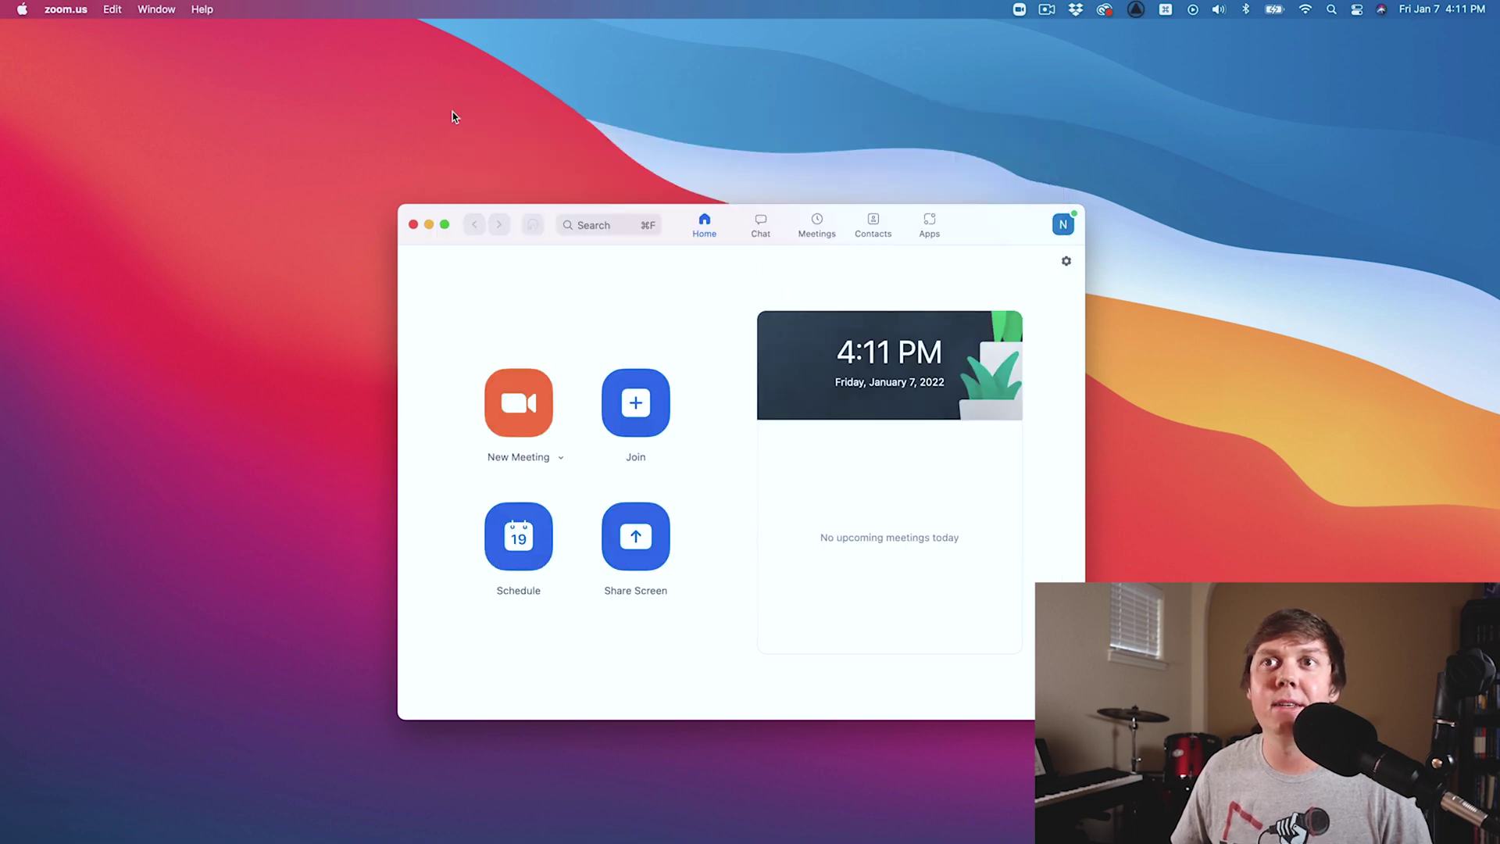
# Step: Start a new meeting and check which microphone, speaker and camera are selected
pyautogui.click(515, 394)
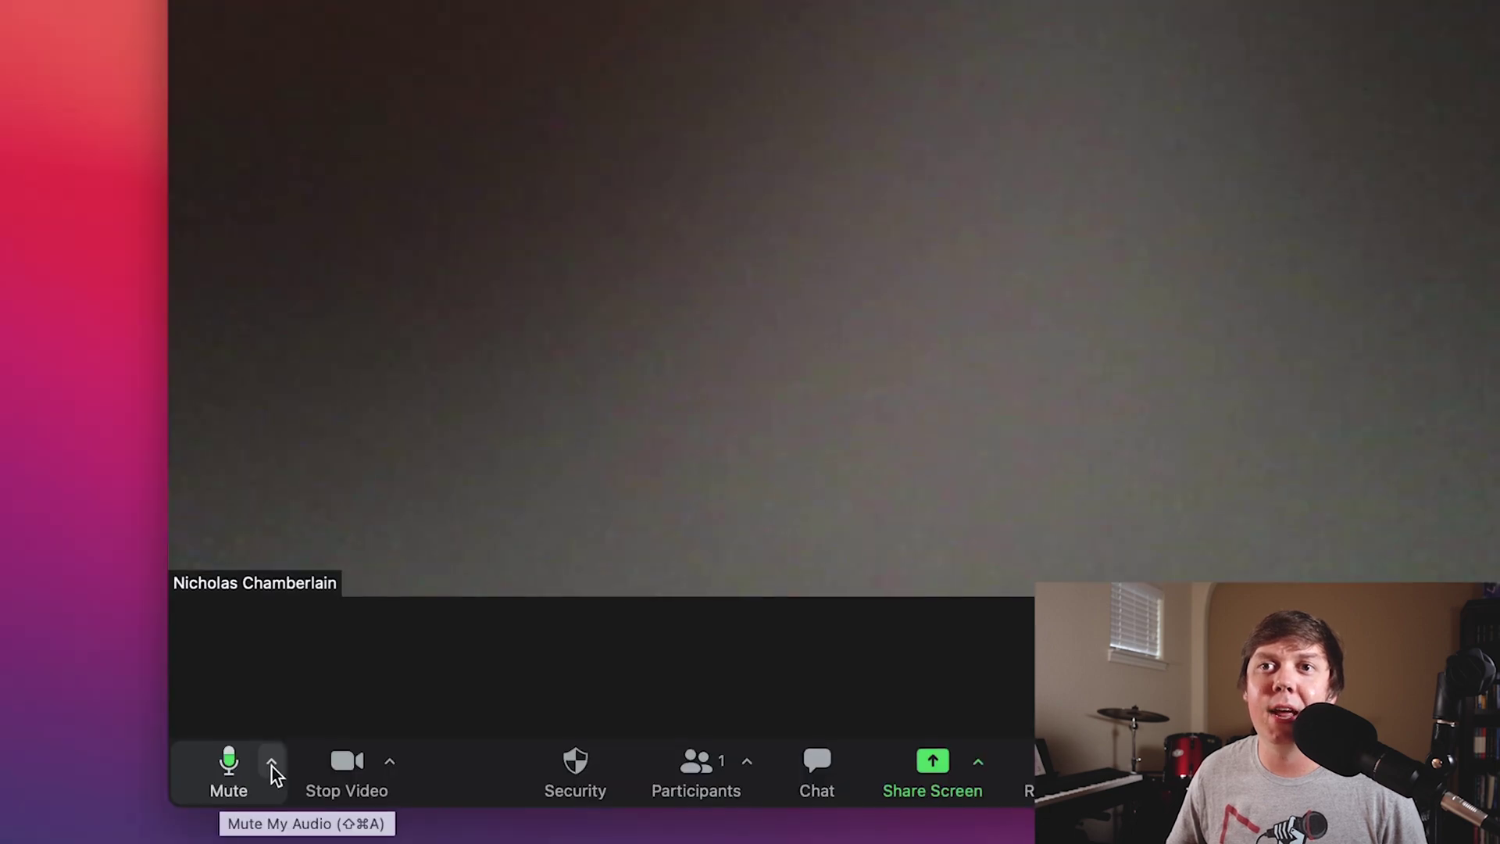
pyautogui.click(272, 664)
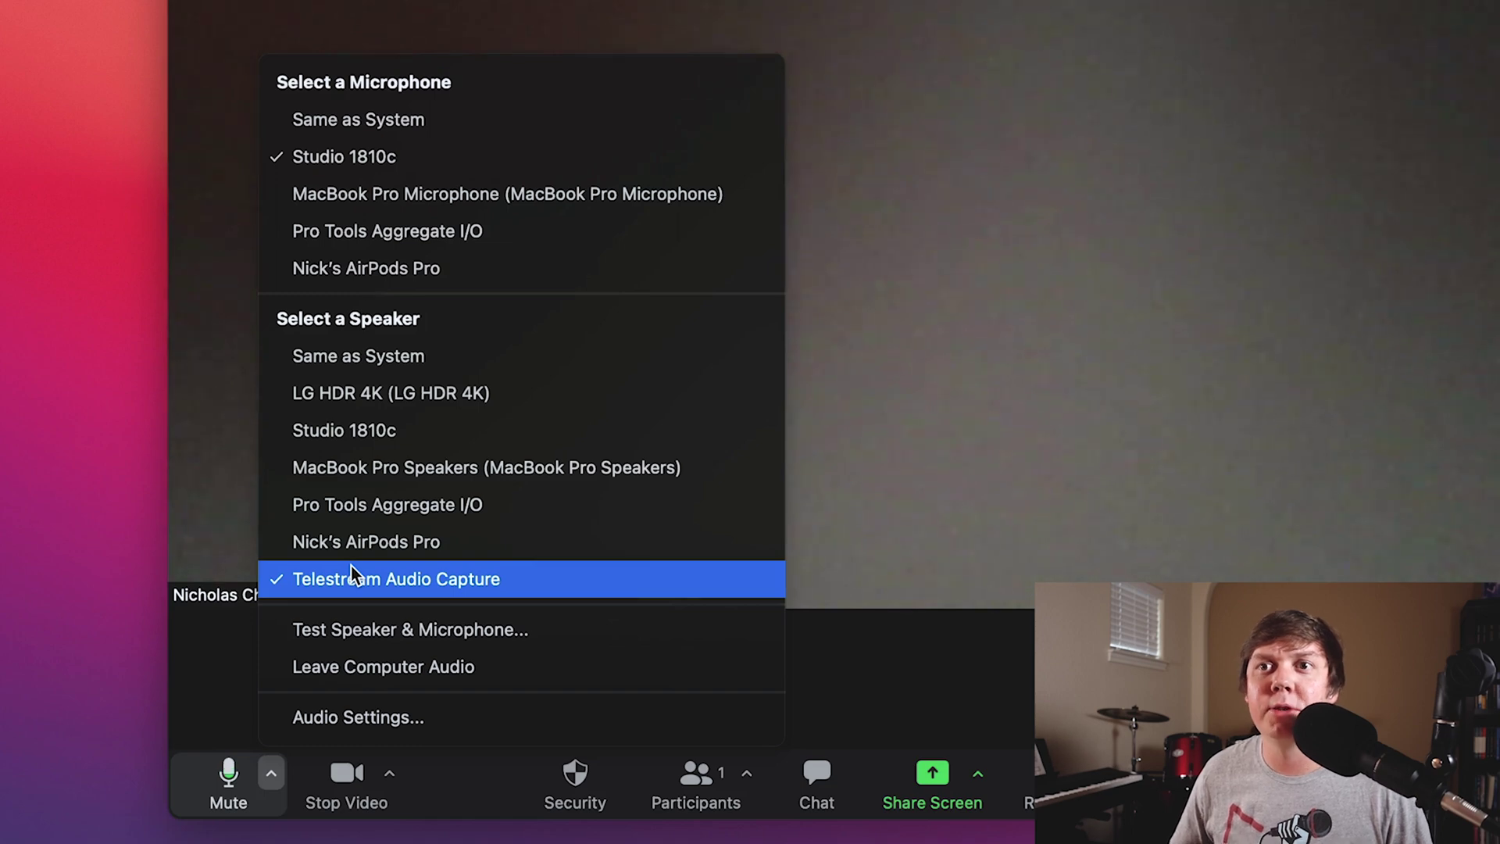
pyautogui.click(393, 778)
pyautogui.click(393, 778)
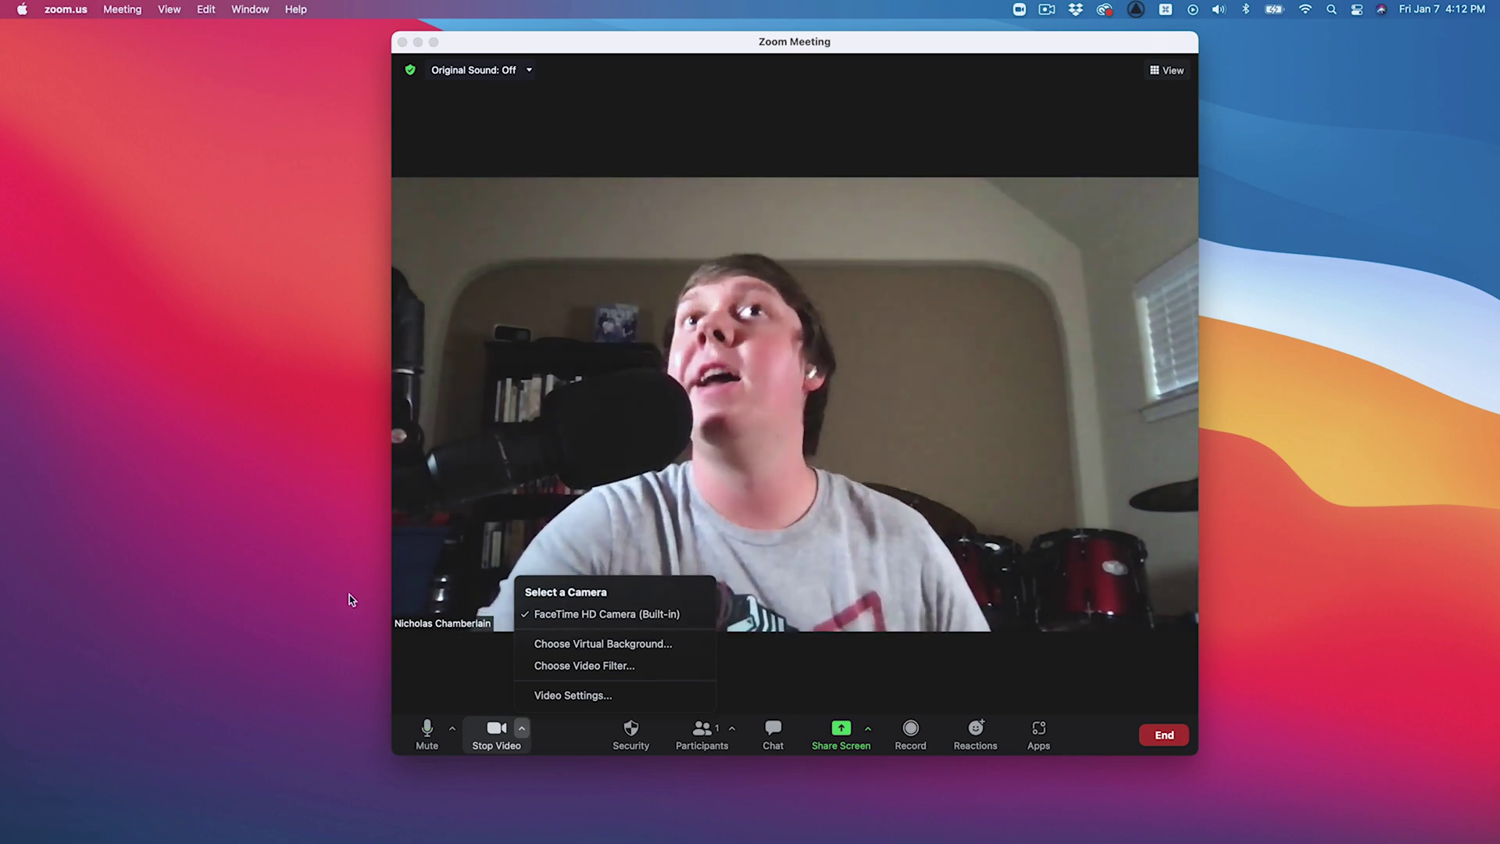
# Step: Record a short stretch of the meeting, switch on Original Sound, and stop the recording
pyautogui.click(908, 738)
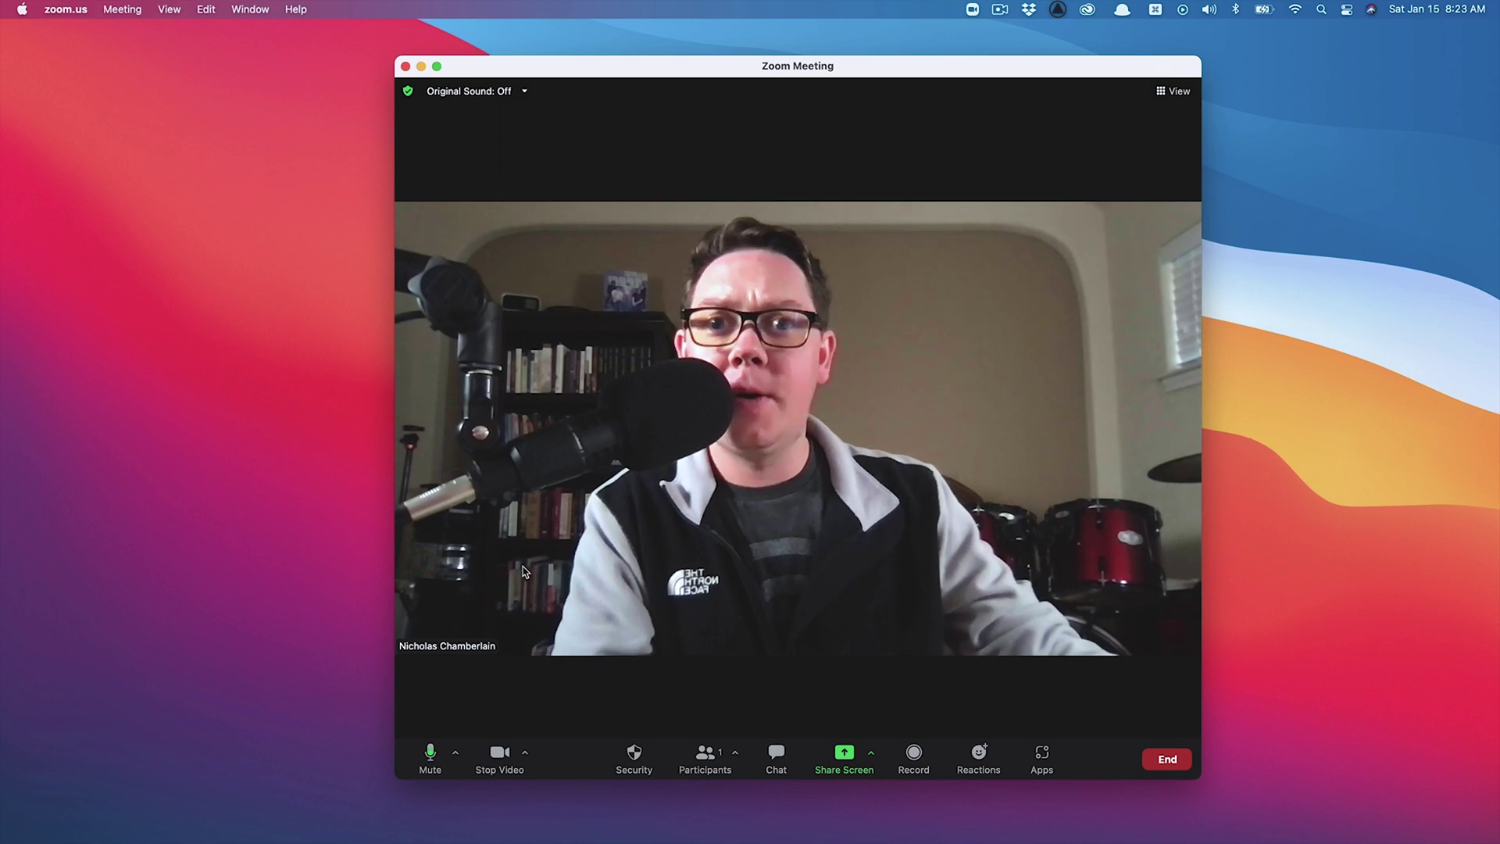
pyautogui.moveTo(524, 576)
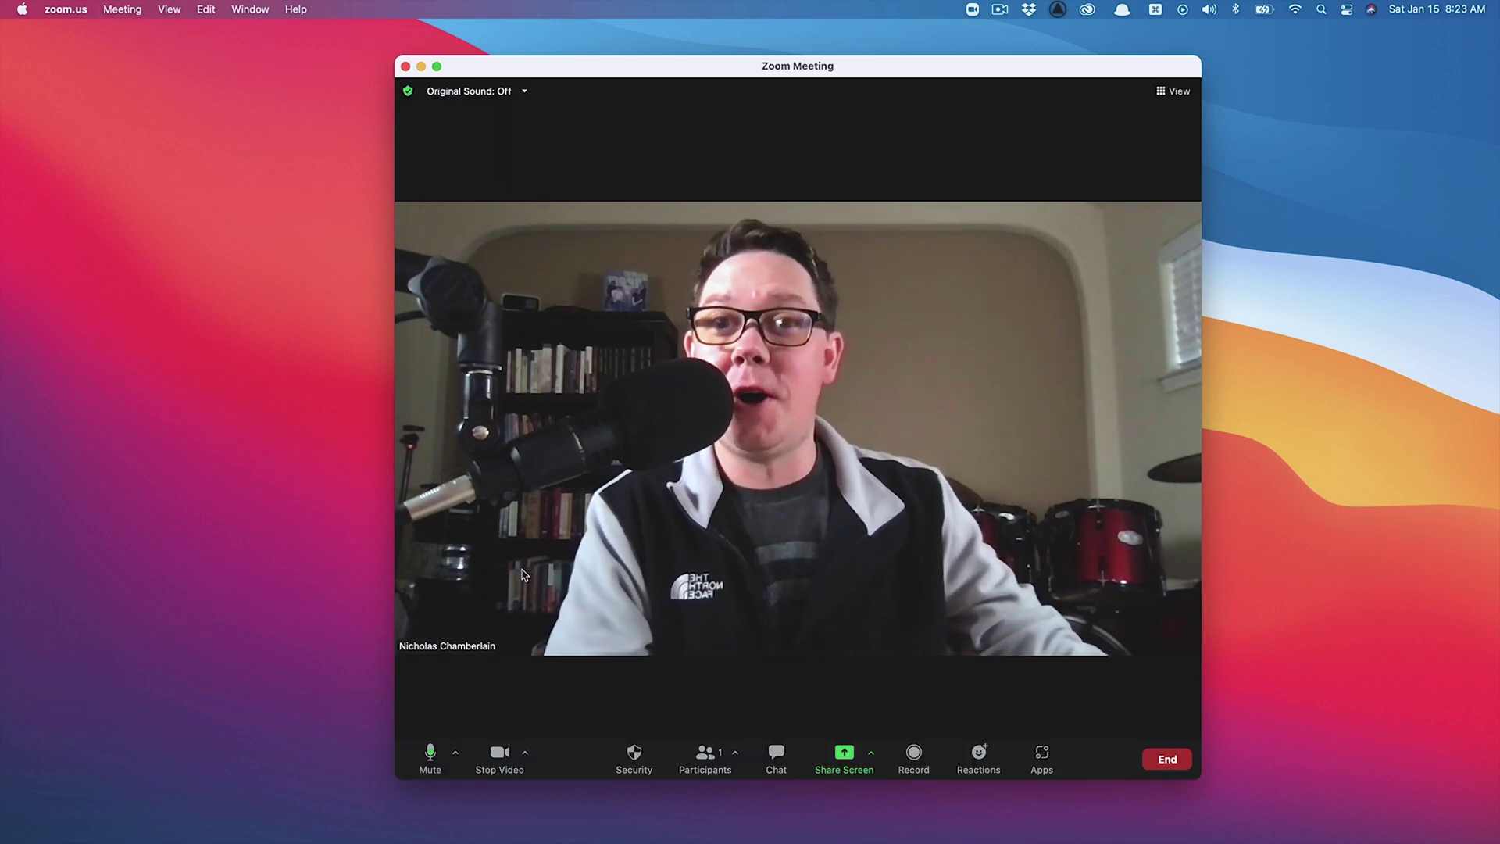
pyautogui.click(465, 91)
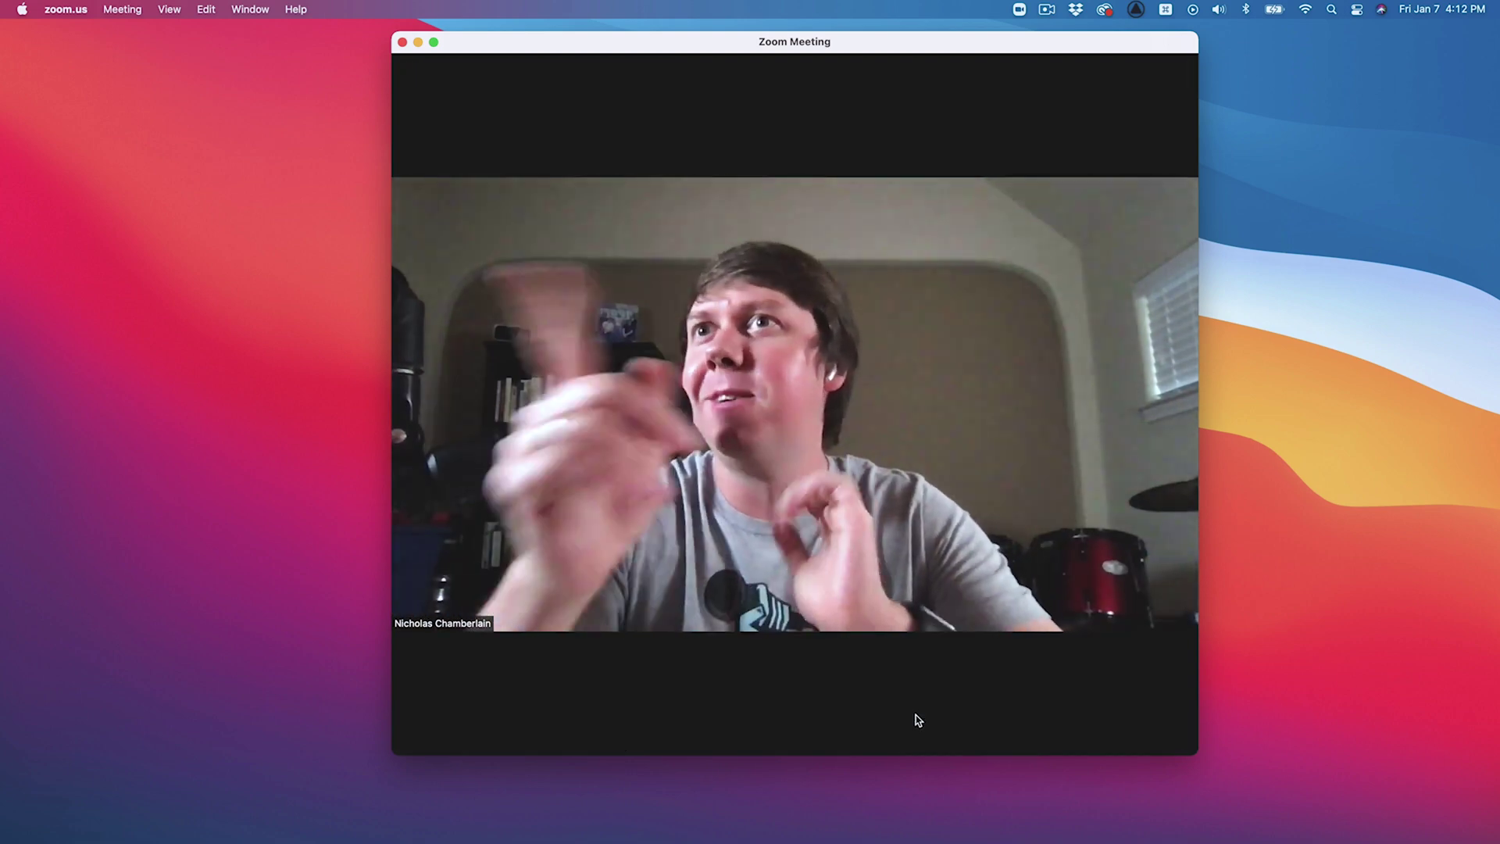
pyautogui.moveTo(954, 307)
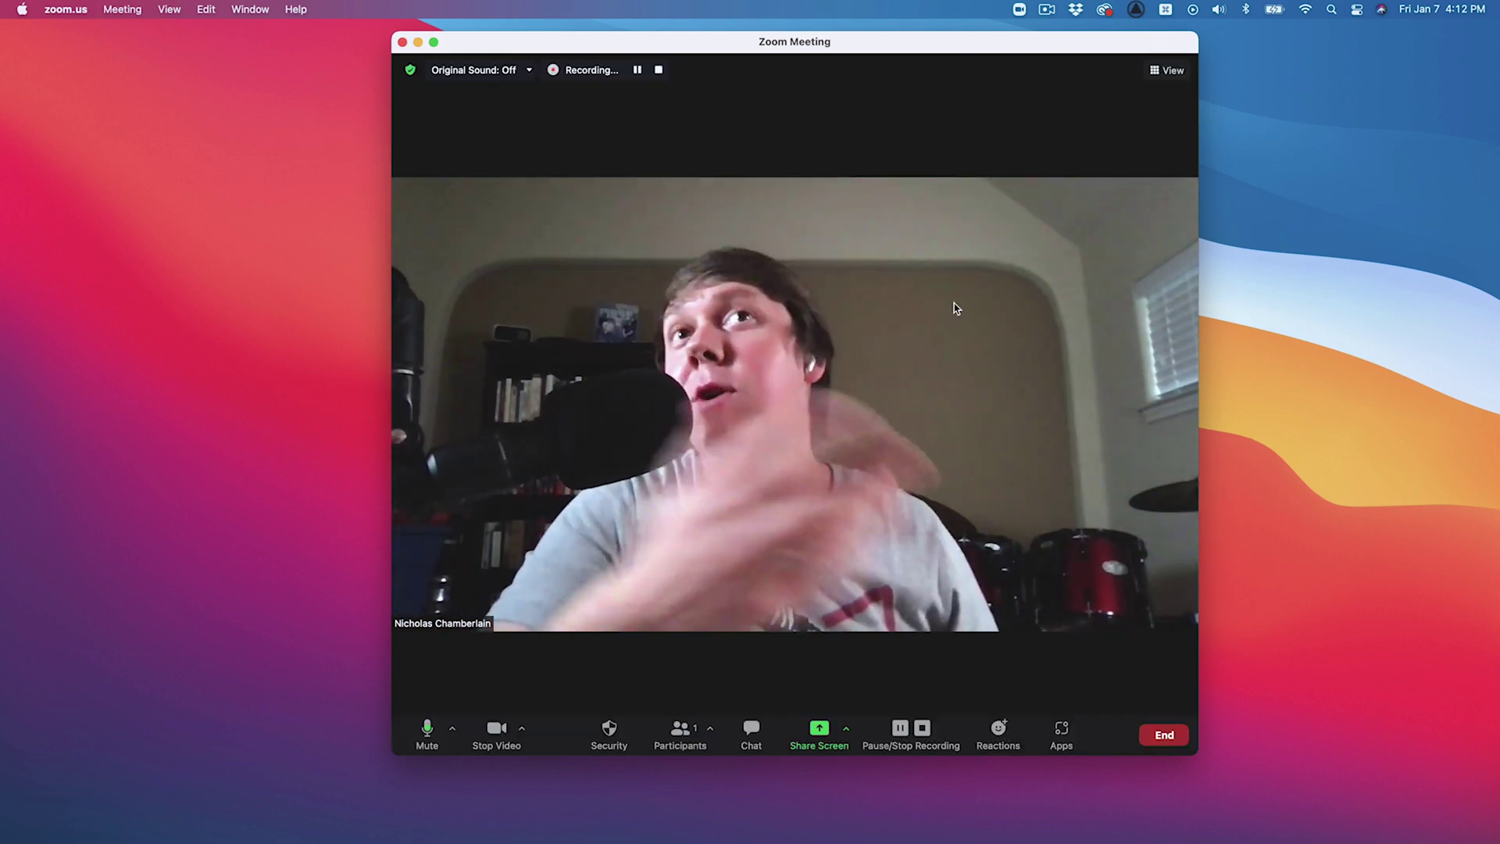
pyautogui.click(923, 730)
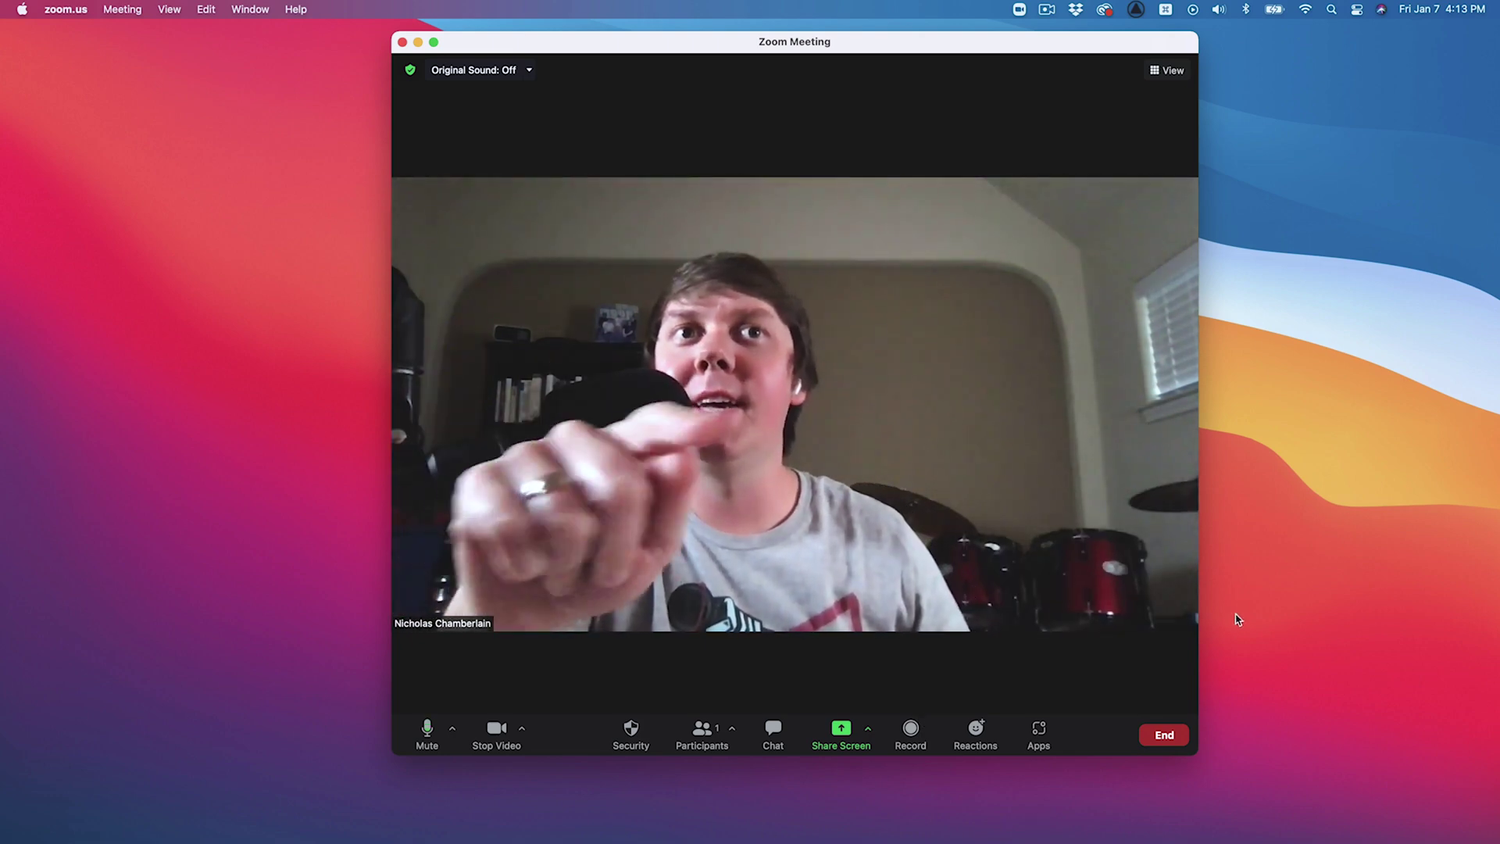
# Step: End the meeting for all and save its recording in the Zoom Recordings folder
pyautogui.click(1156, 735)
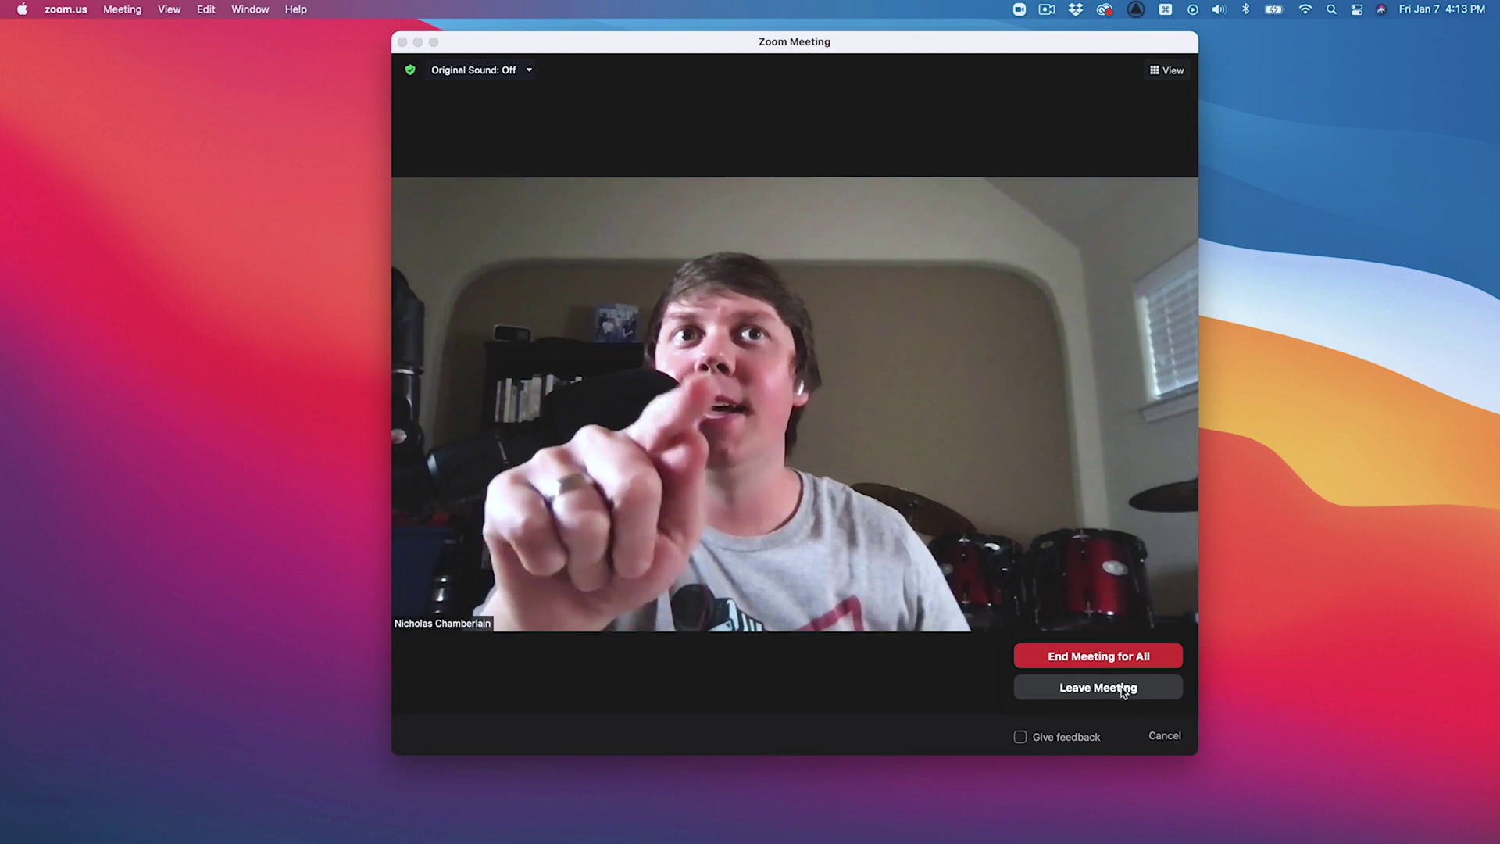
pyautogui.click(1101, 660)
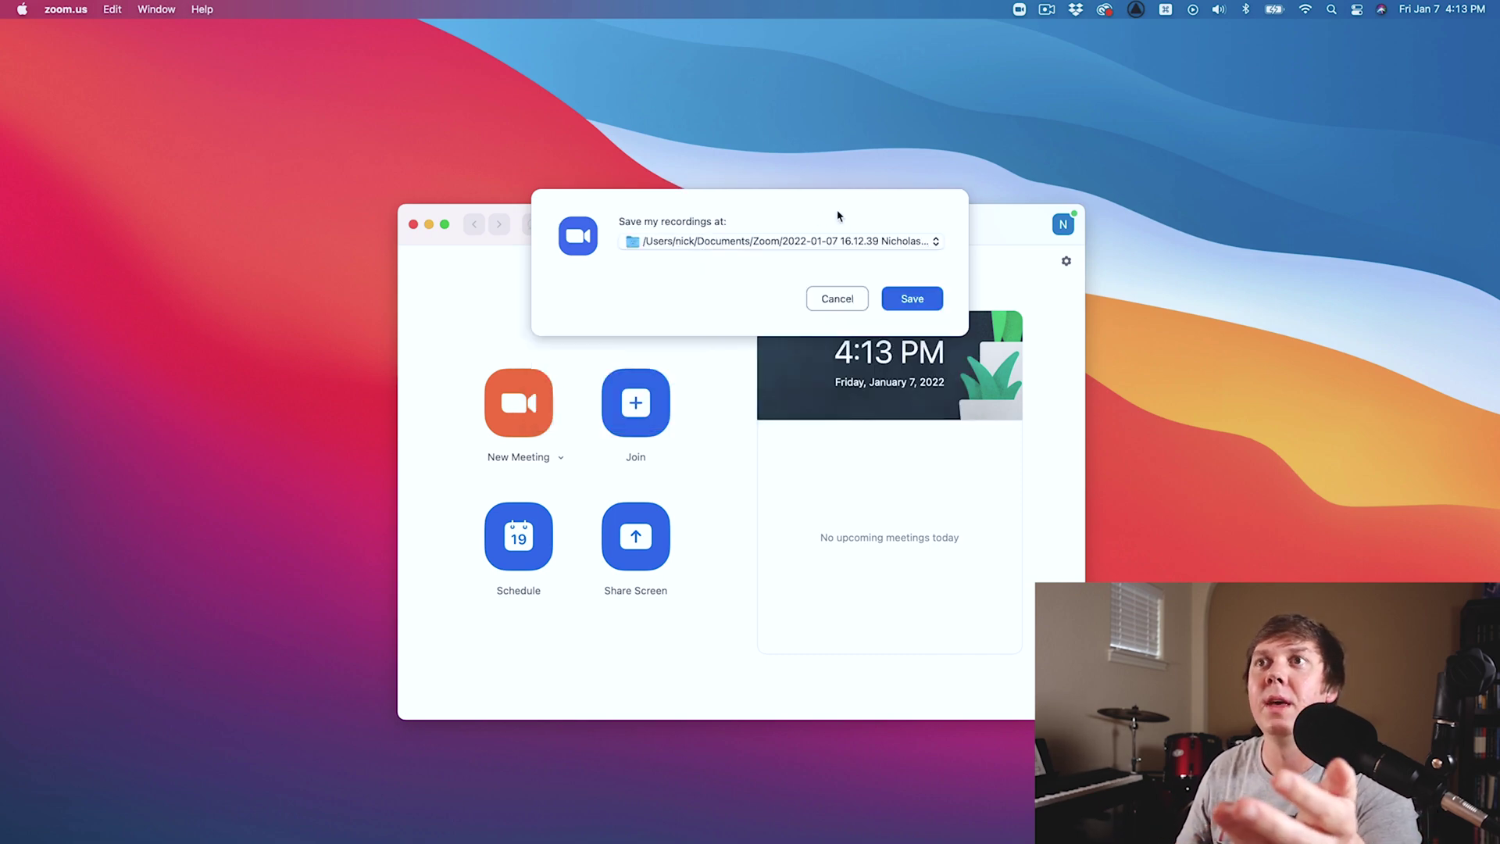
pyautogui.click(849, 242)
pyautogui.click(801, 272)
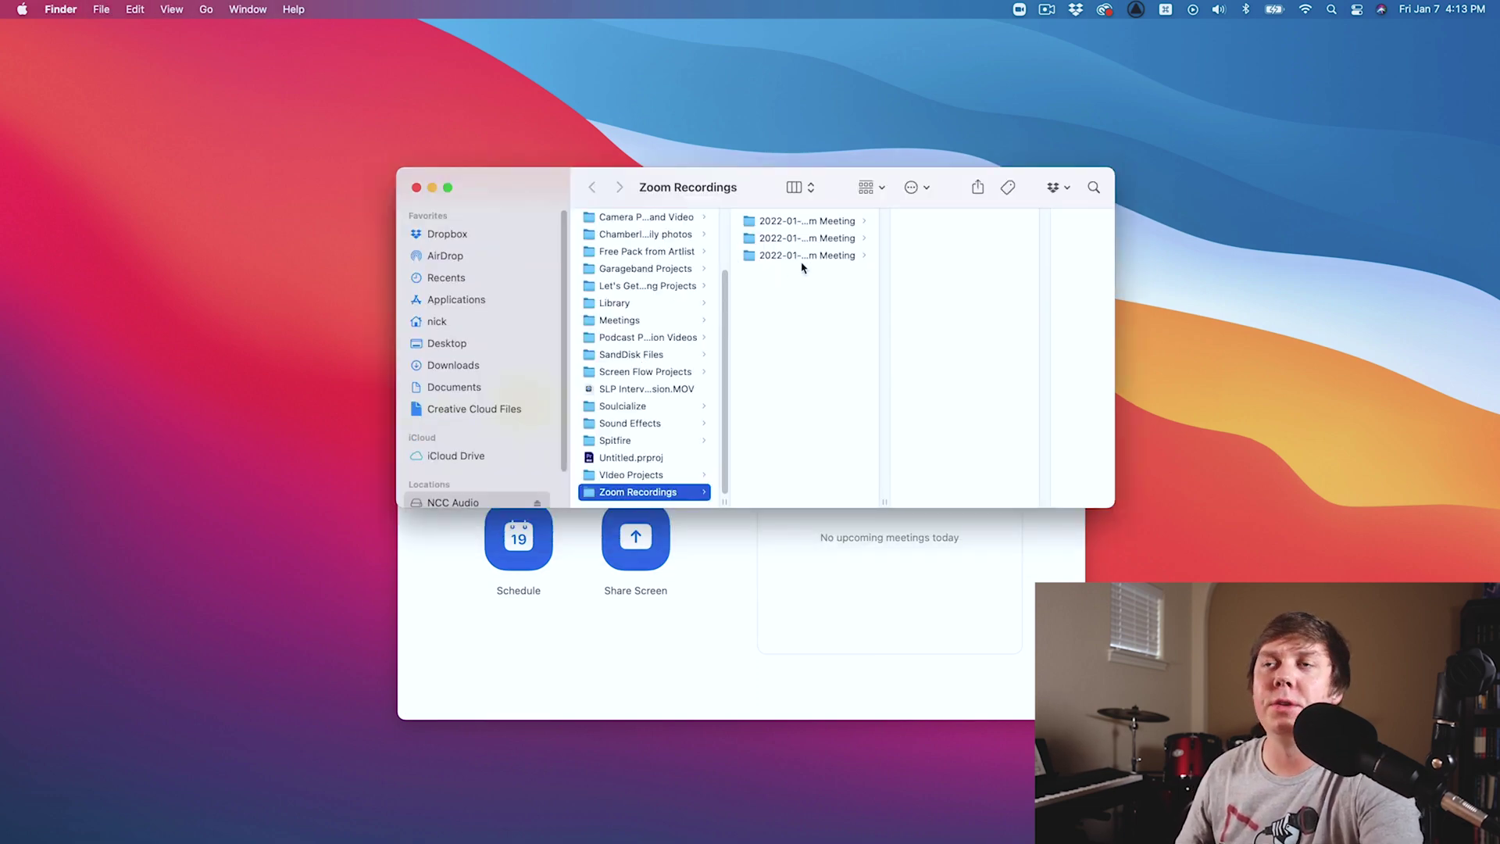
# Step: Open the 2022-01-07 16.12.39 meeting folder and examine the combined audio file and the separate participant audio in Audio Record
pyautogui.doubleClick(885, 500)
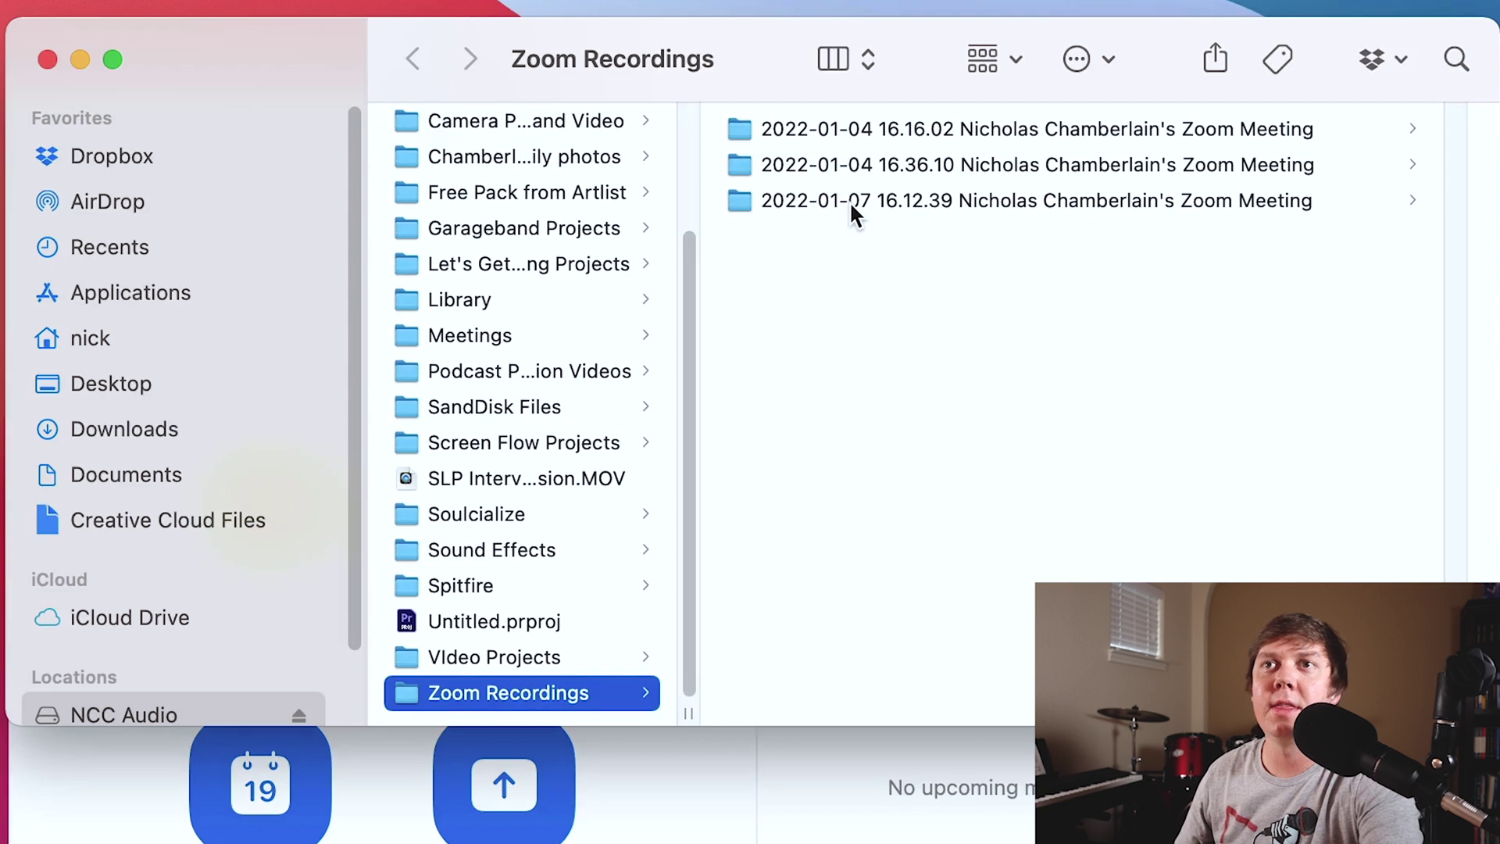
pyautogui.click(850, 200)
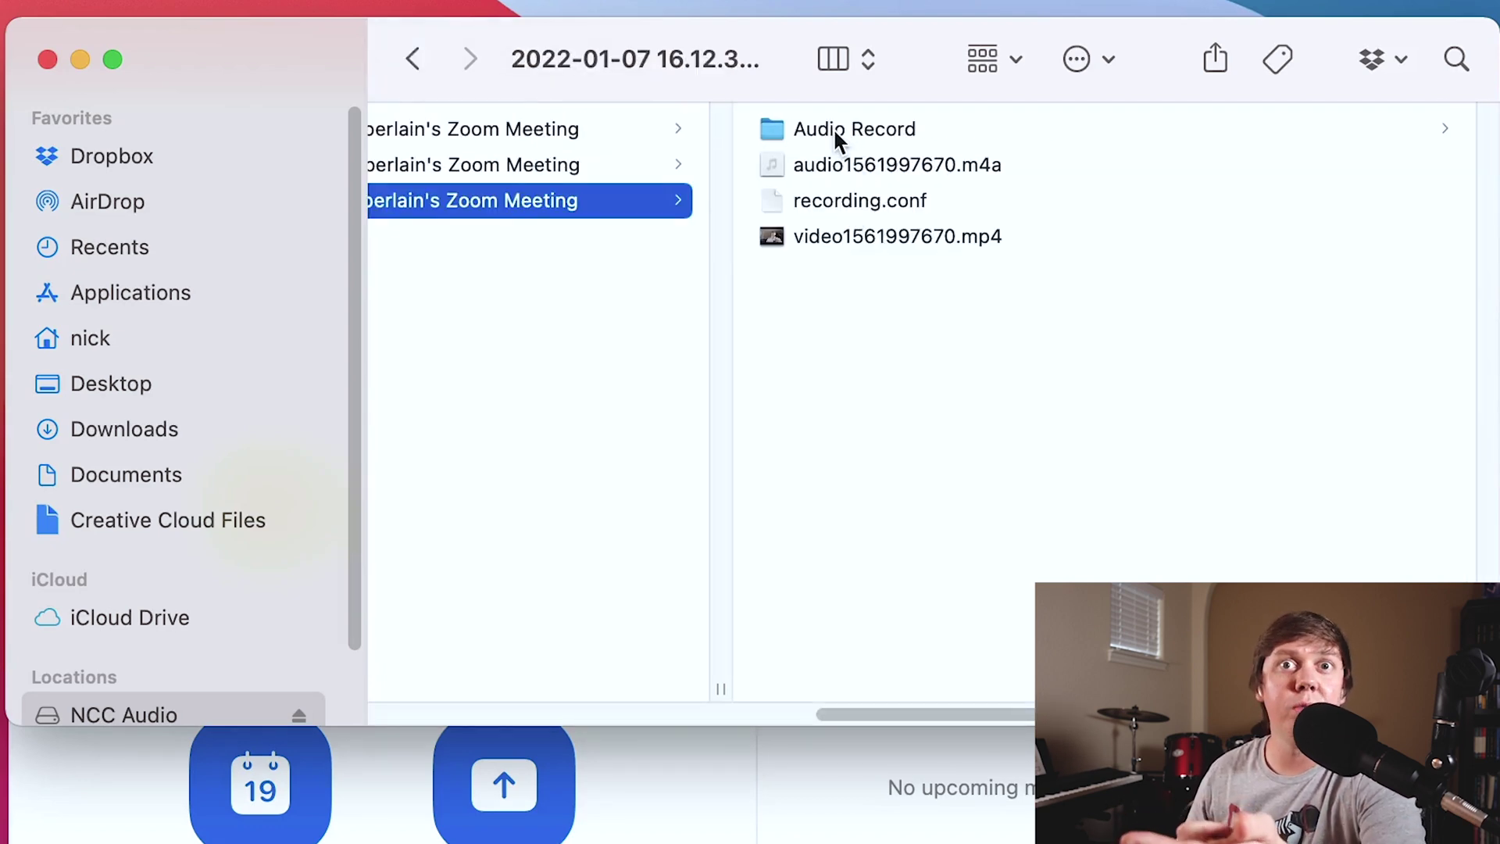
pyautogui.click(835, 129)
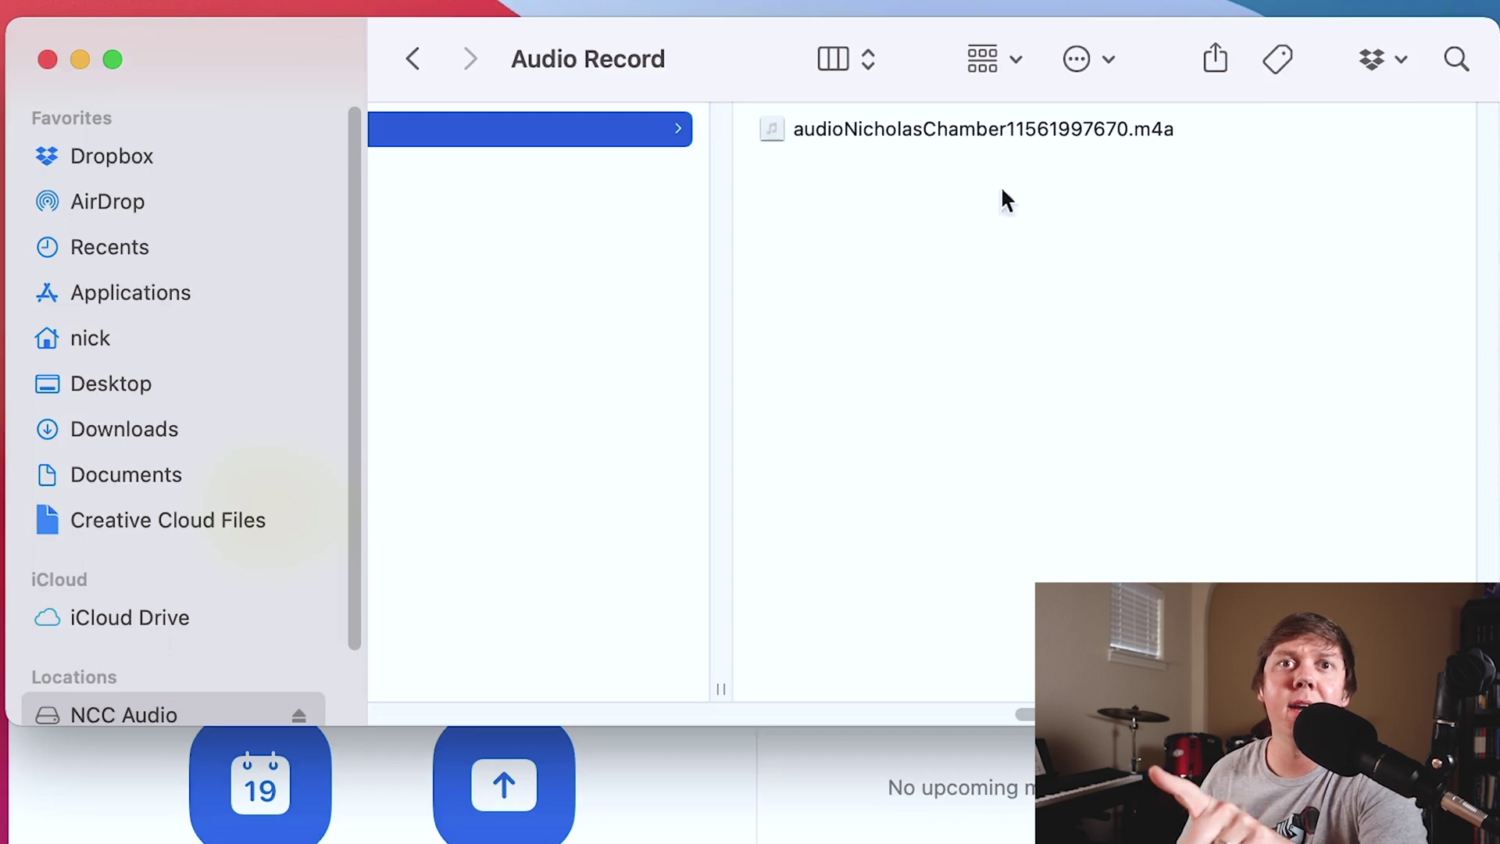
pyautogui.moveTo(1047, 713); pyautogui.dragTo(864, 714)
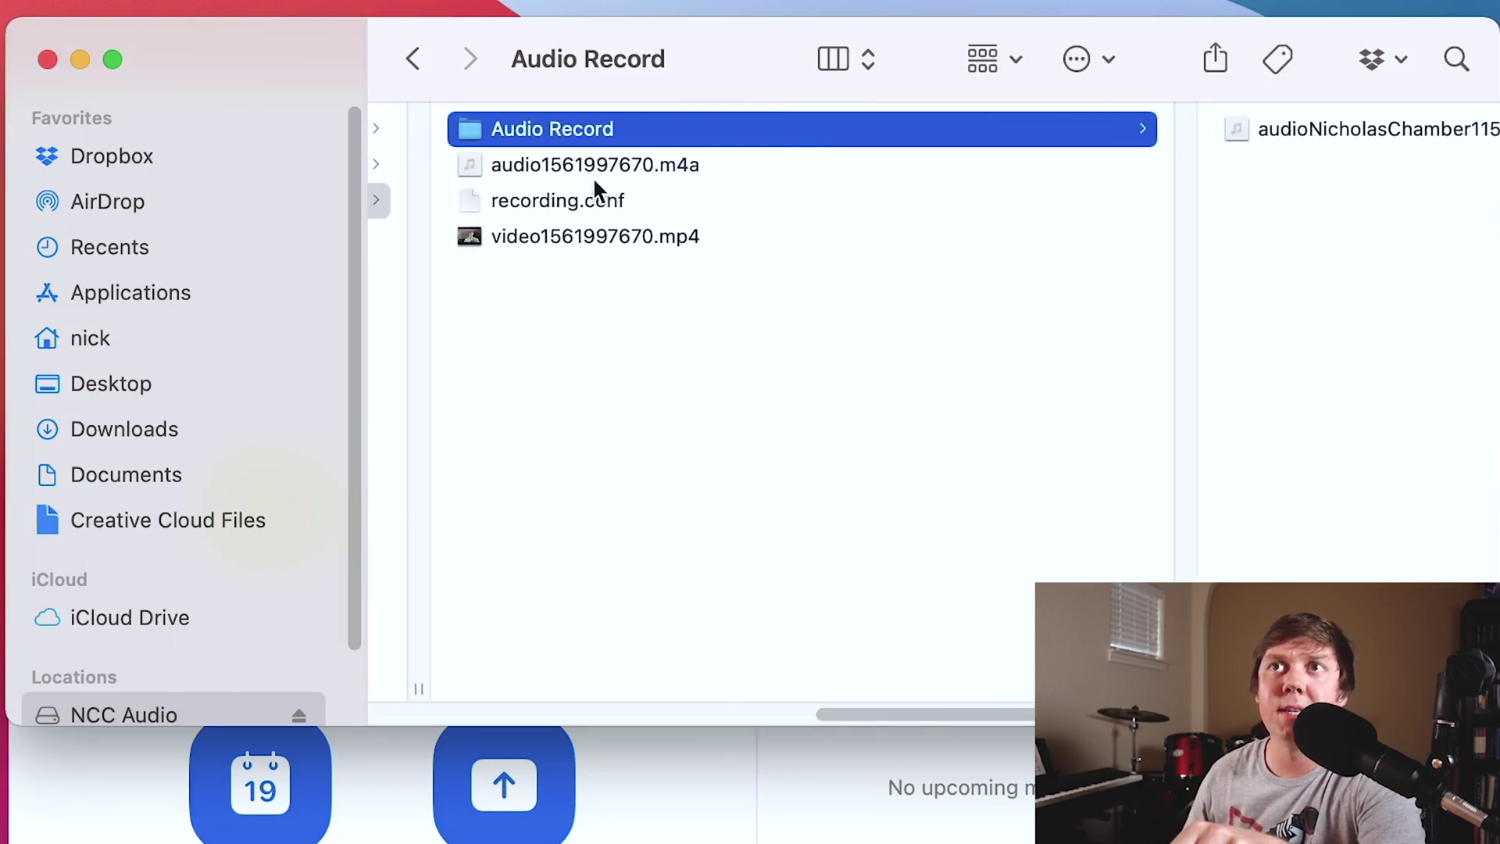
pyautogui.click(559, 164)
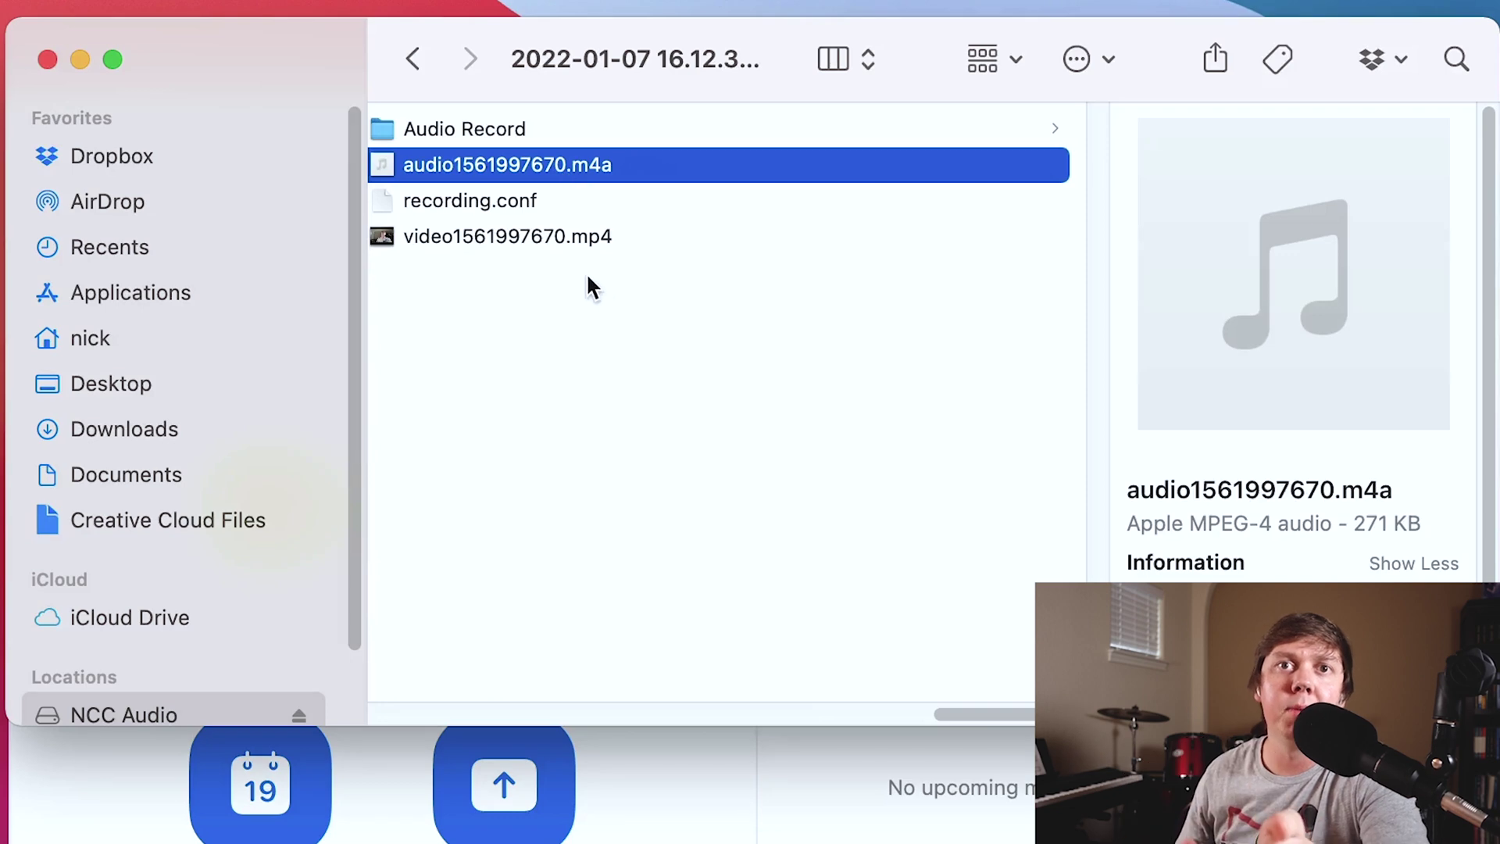
pyautogui.click(497, 131)
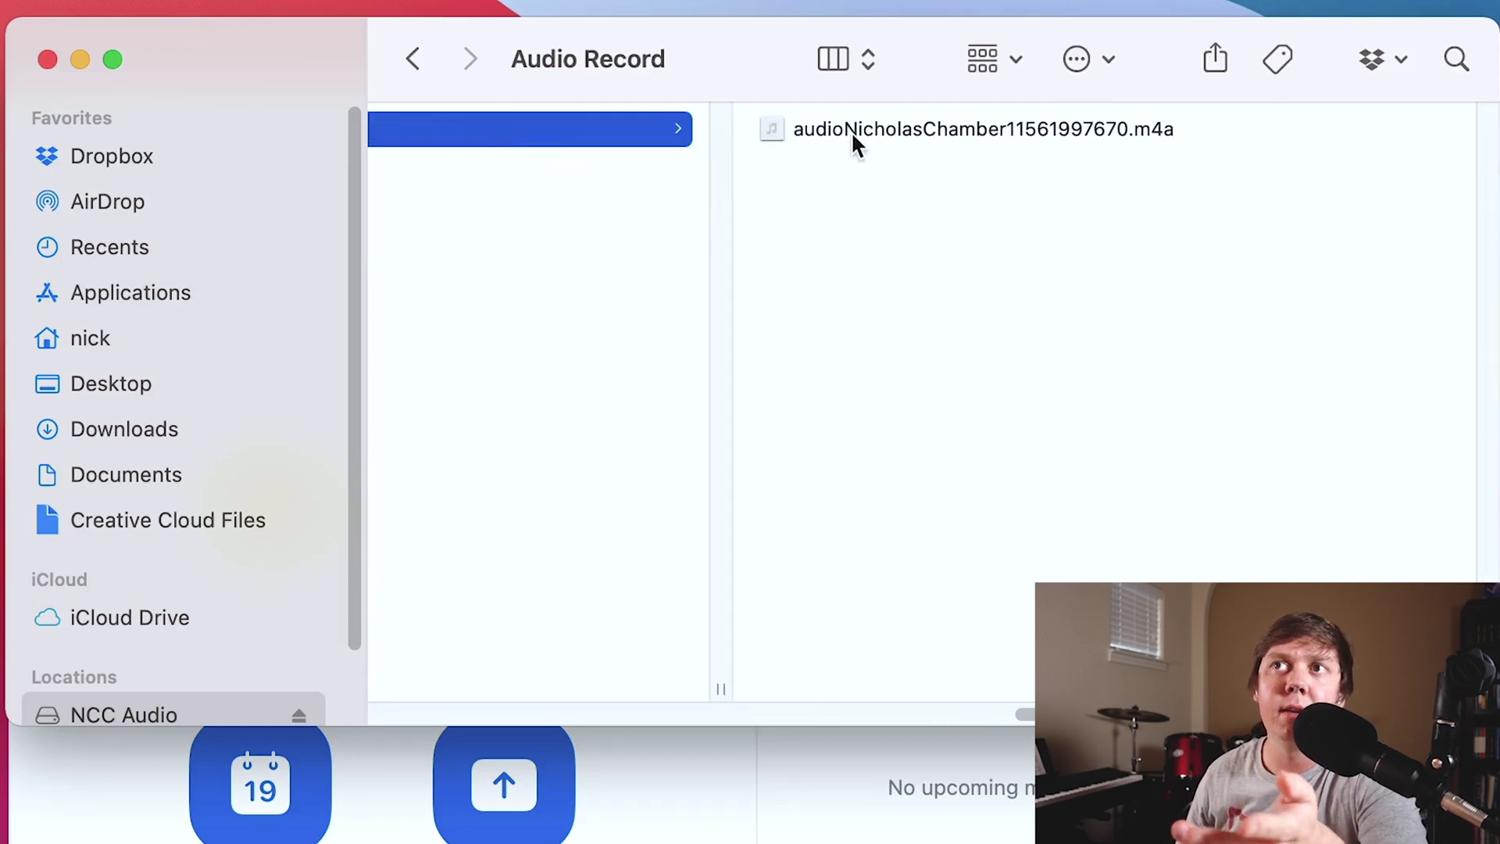
pyautogui.hscroll(-5, 852, 220)
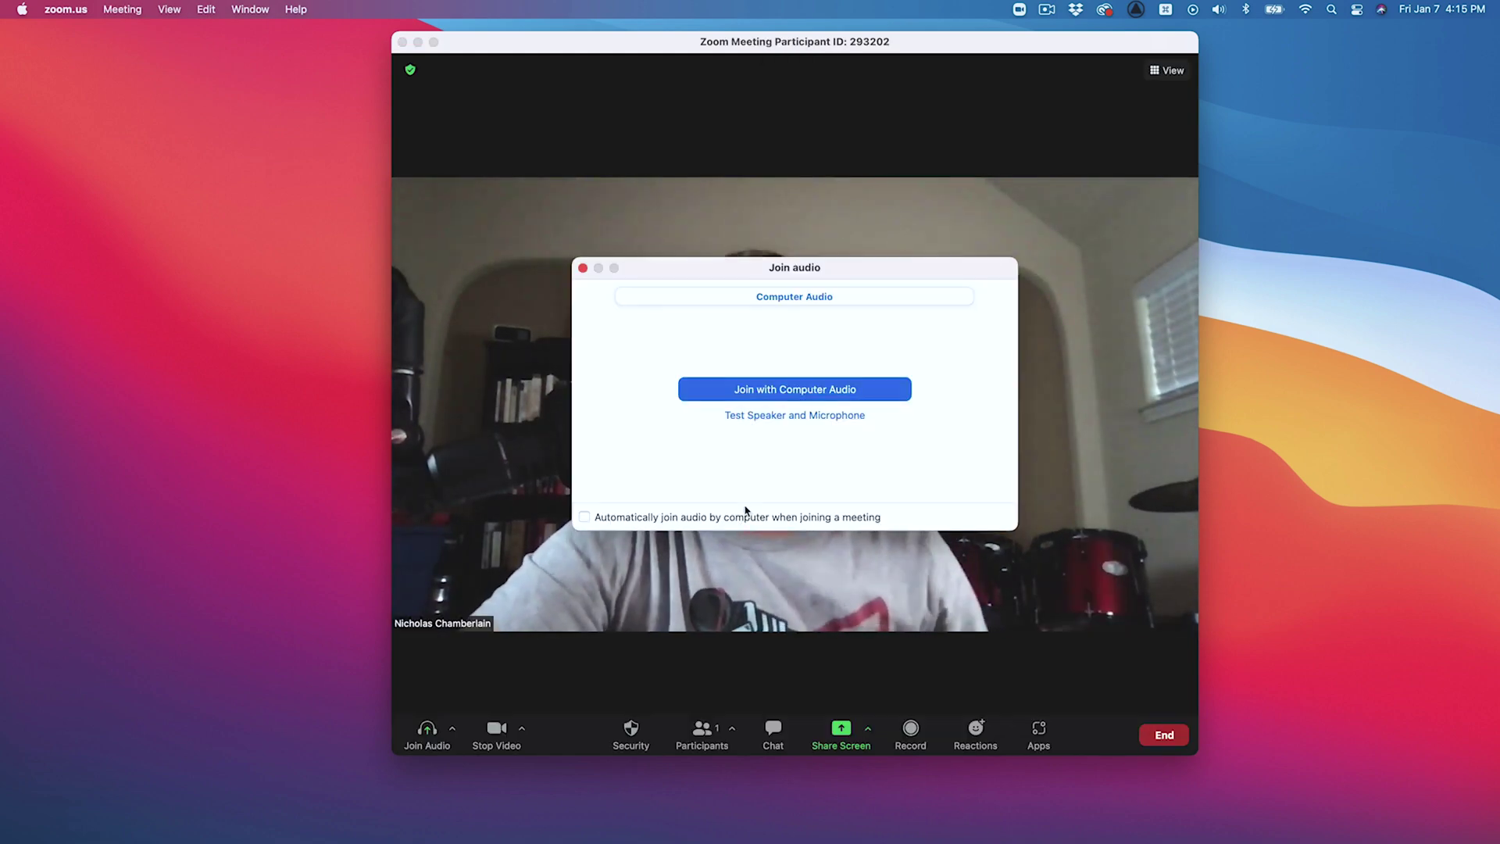
# Step: Join the new meeting with computer audio and start recording it
pyautogui.click(836, 391)
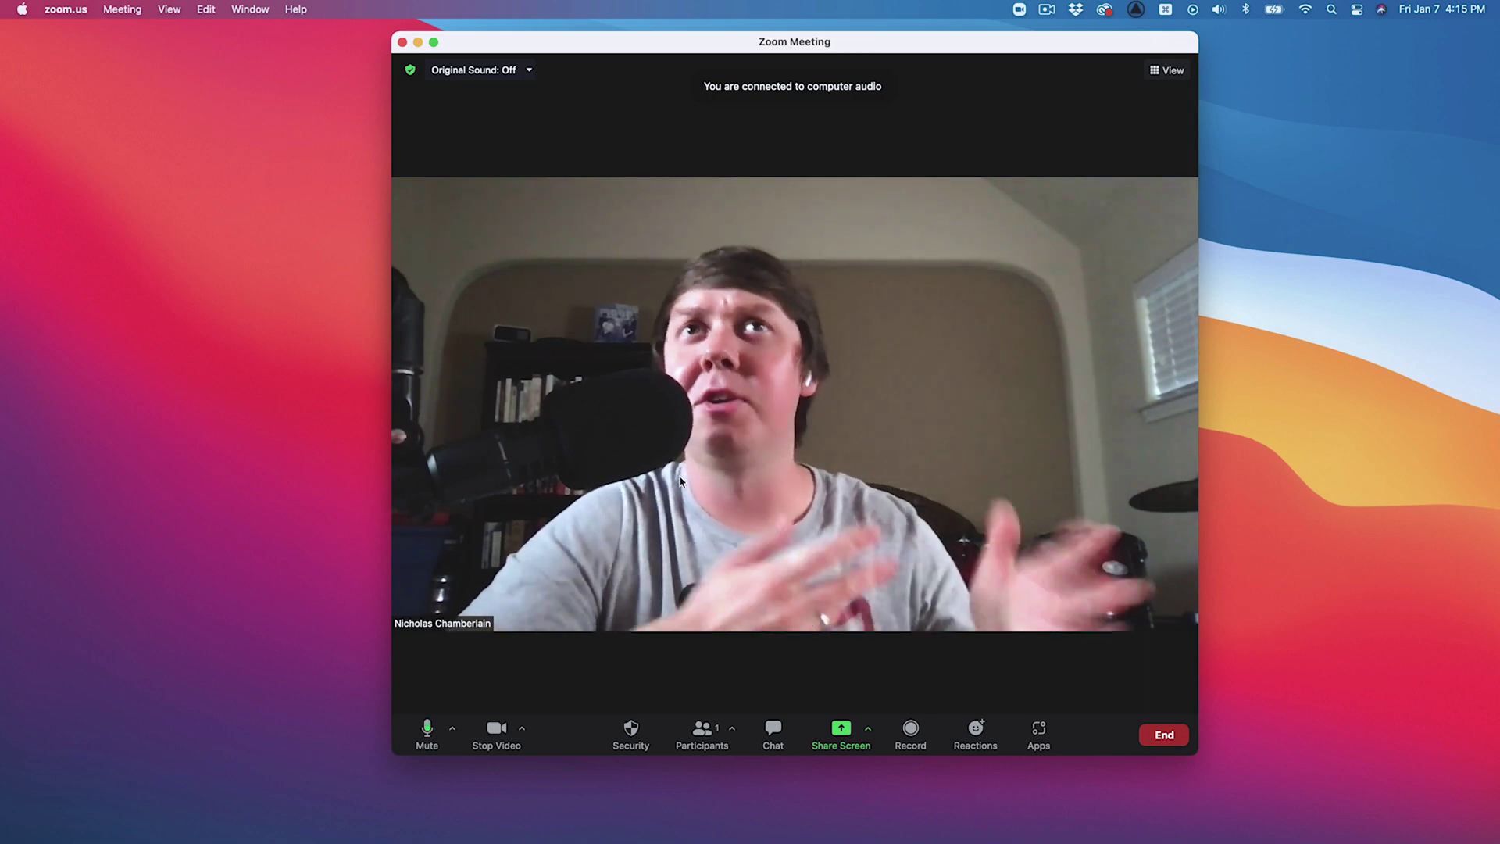
pyautogui.moveTo(934, 711)
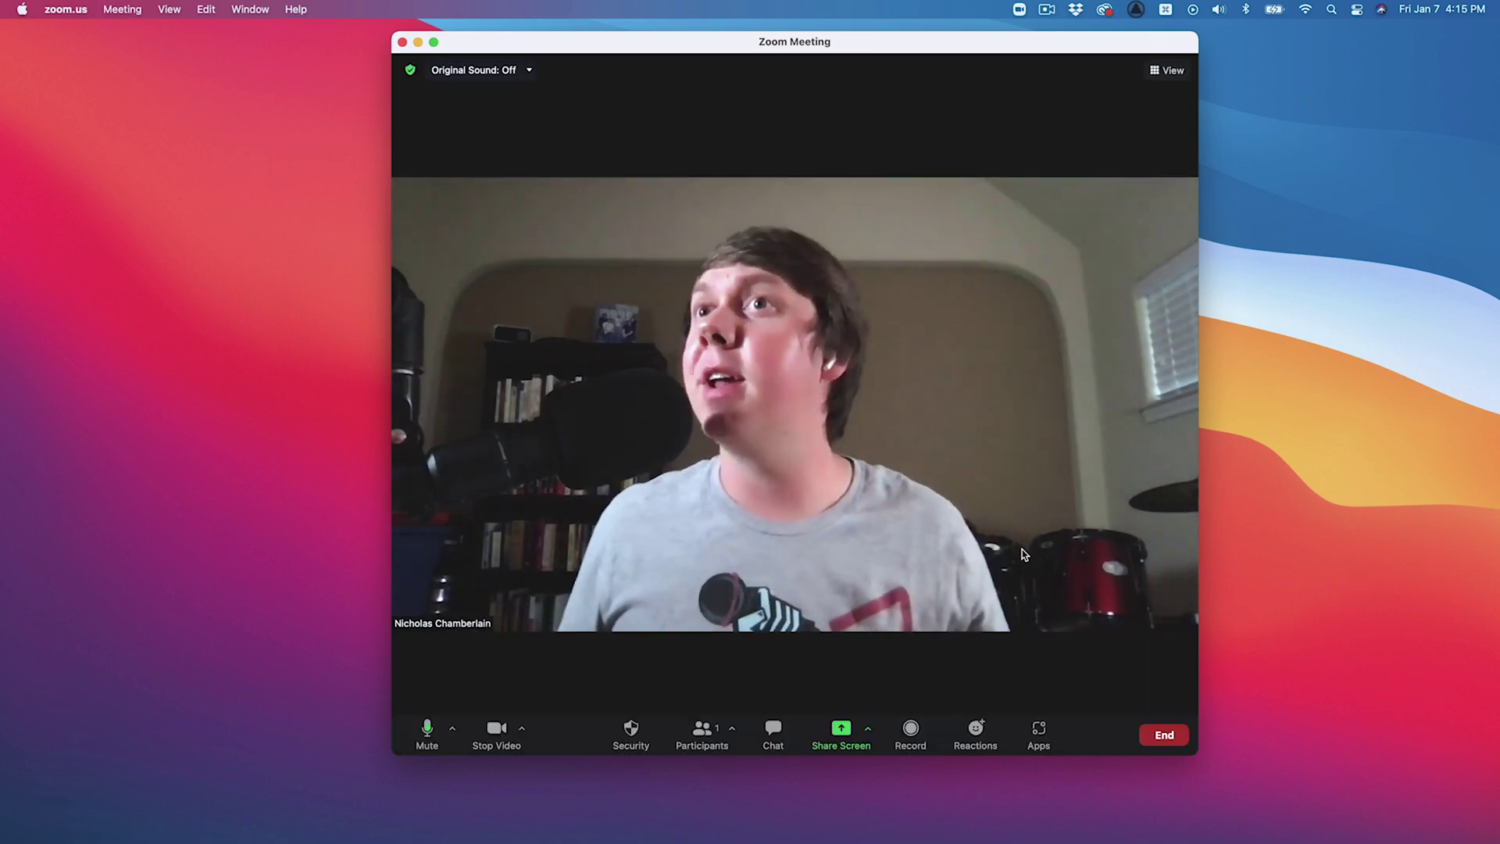
pyautogui.click(909, 728)
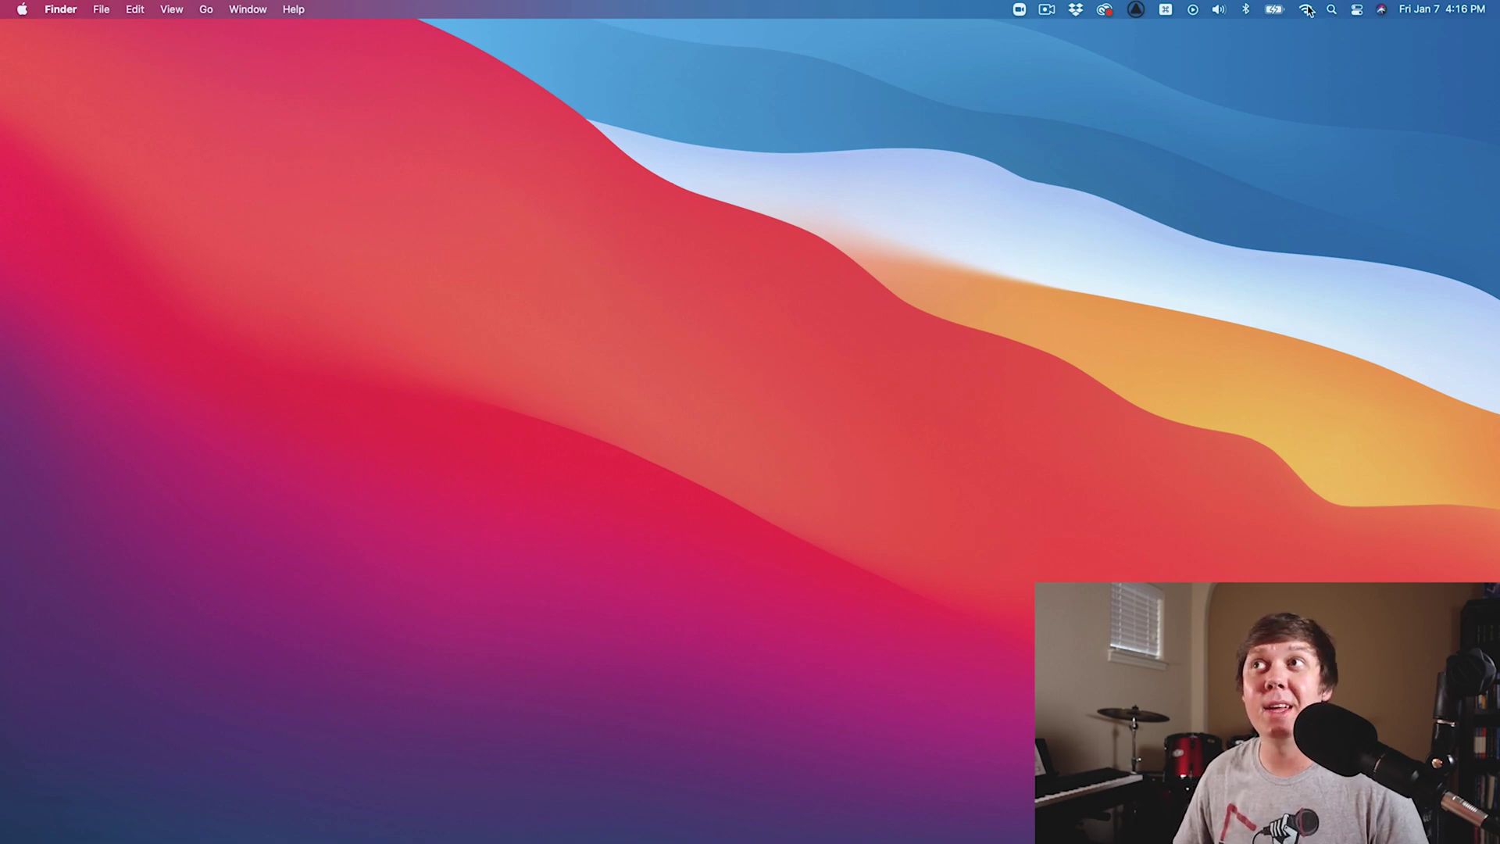
# Step: Switch to QuickTime Player and create a new audio recording
pyautogui.click(1328, 9)
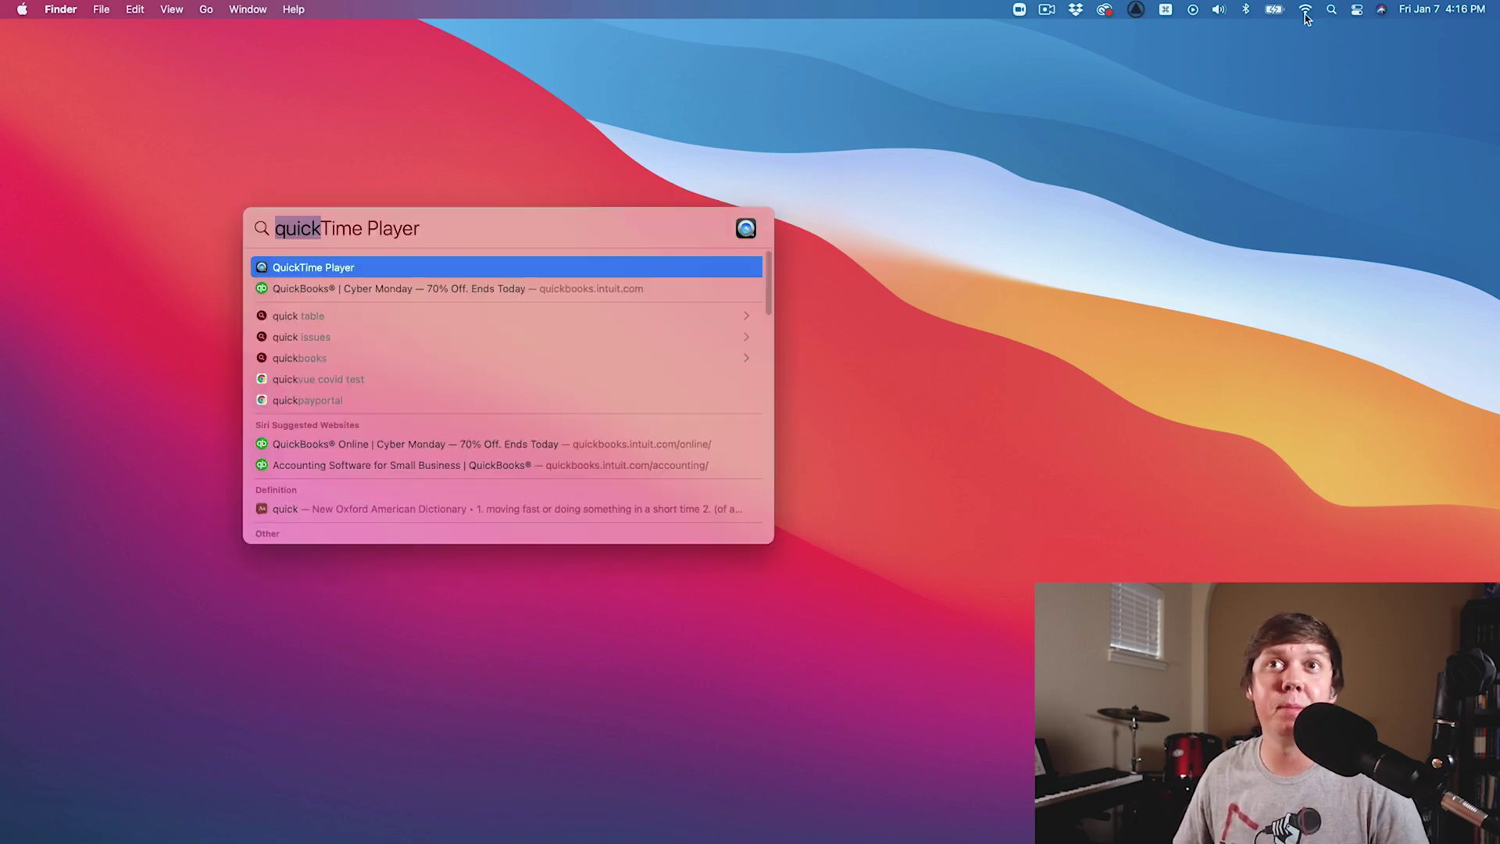
pyautogui.press('Return')
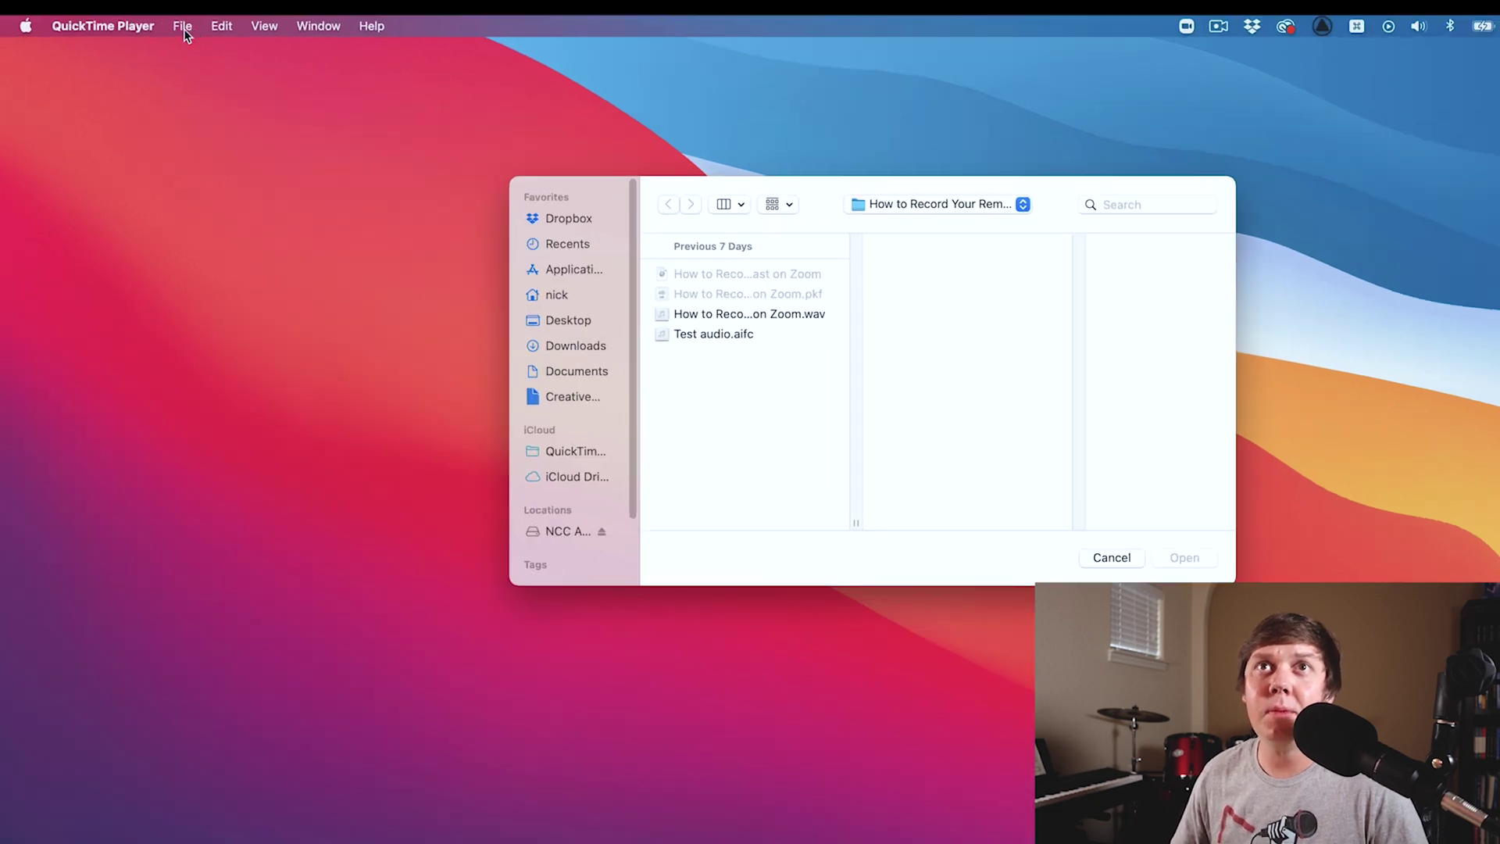
pyautogui.click(153, 8)
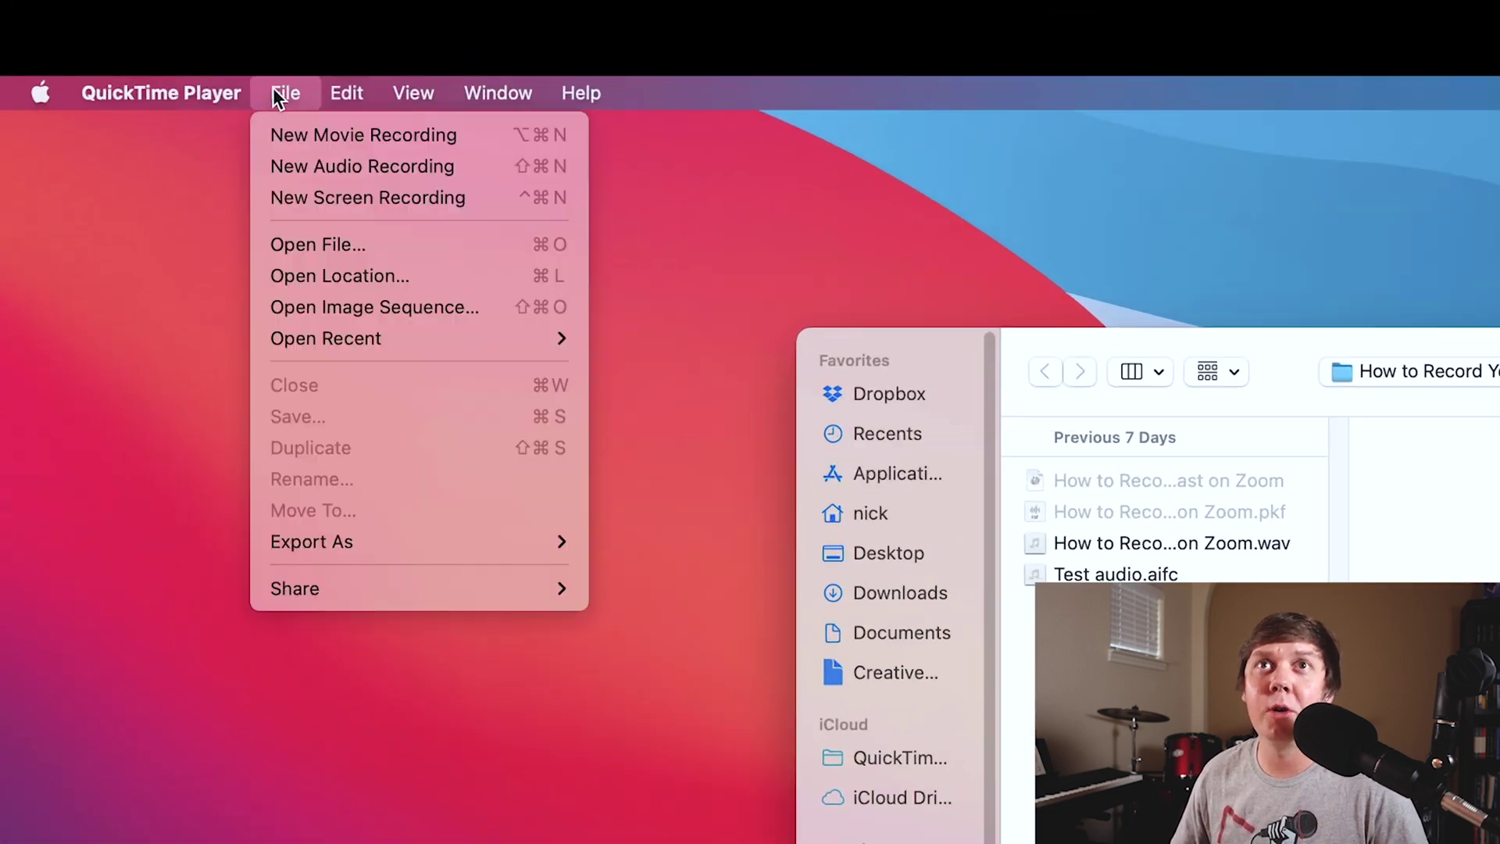
pyautogui.click(286, 171)
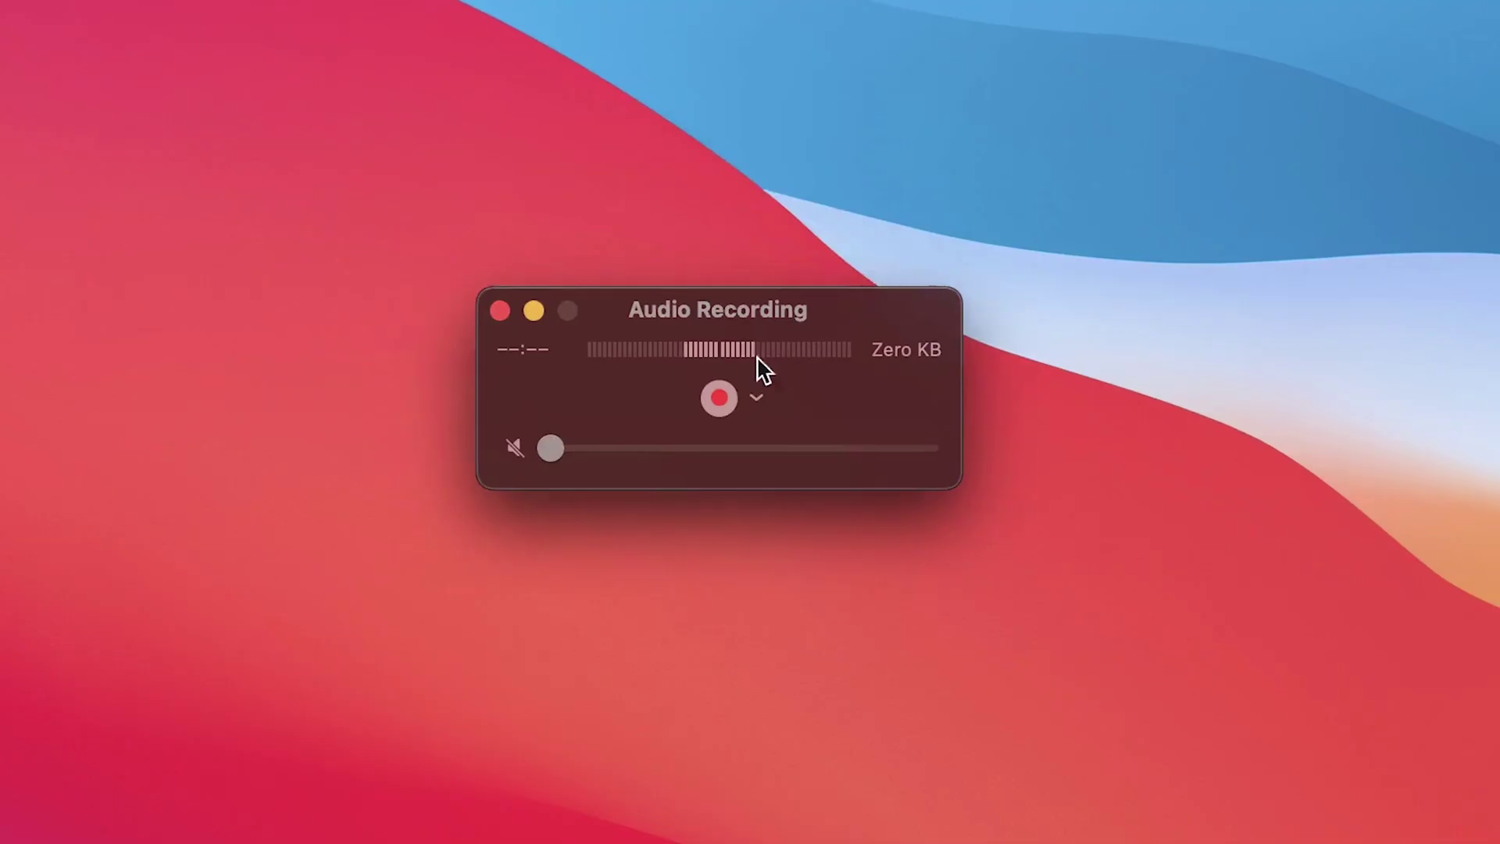
# Step: Select Studio 1810c as the recording's microphone and start recording audio
pyautogui.click(757, 402)
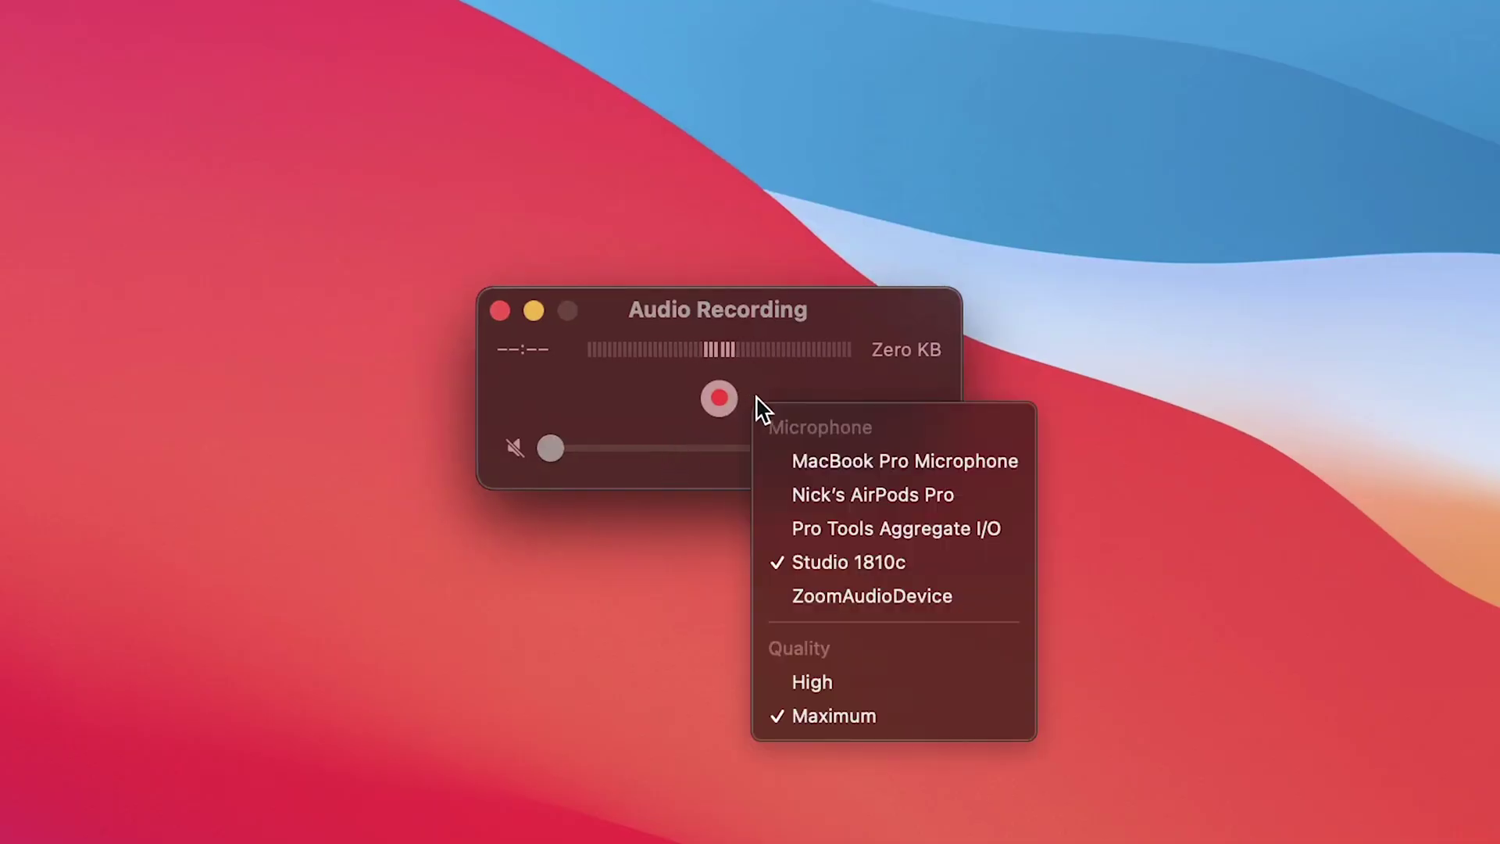
pyautogui.click(813, 564)
pyautogui.click(719, 398)
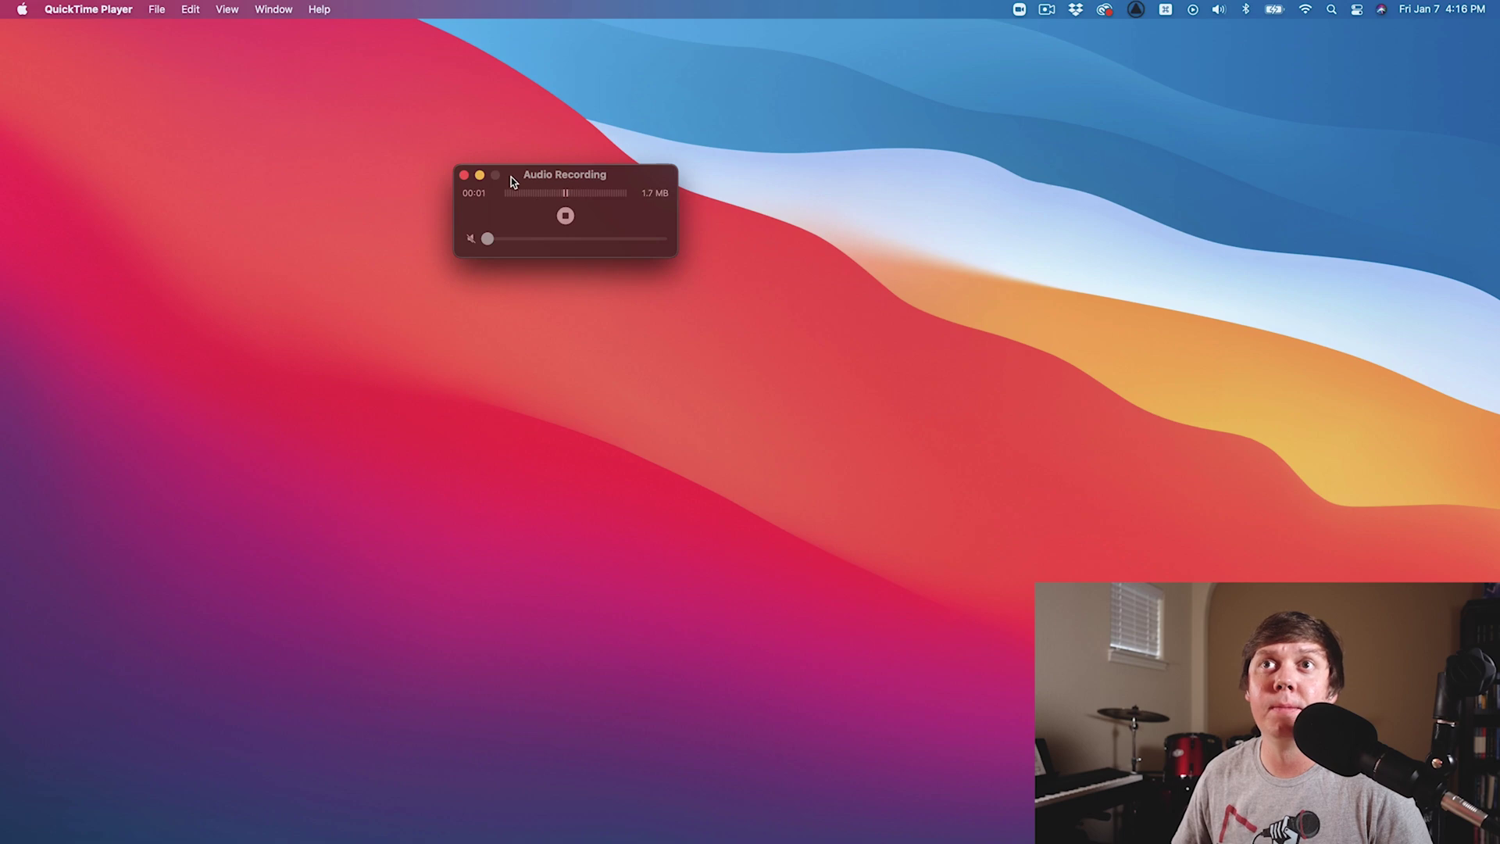
# Step: Move the Audio Recording window out of the way, switch to Zoom and place the meeting window beside it
pyautogui.moveTo(513, 181); pyautogui.dragTo(132, 121)
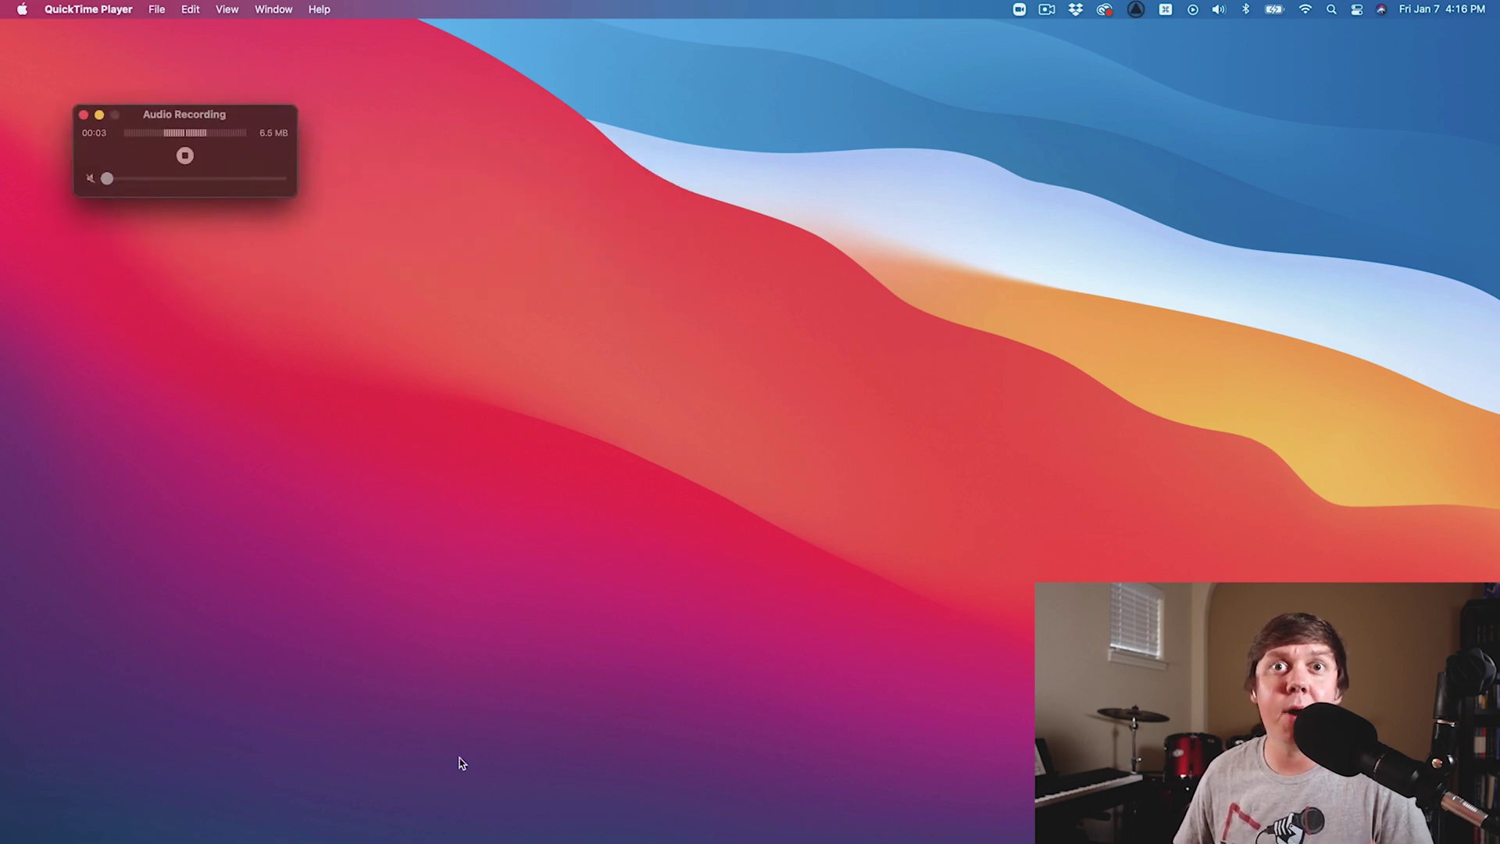
pyautogui.press('super+Tab')
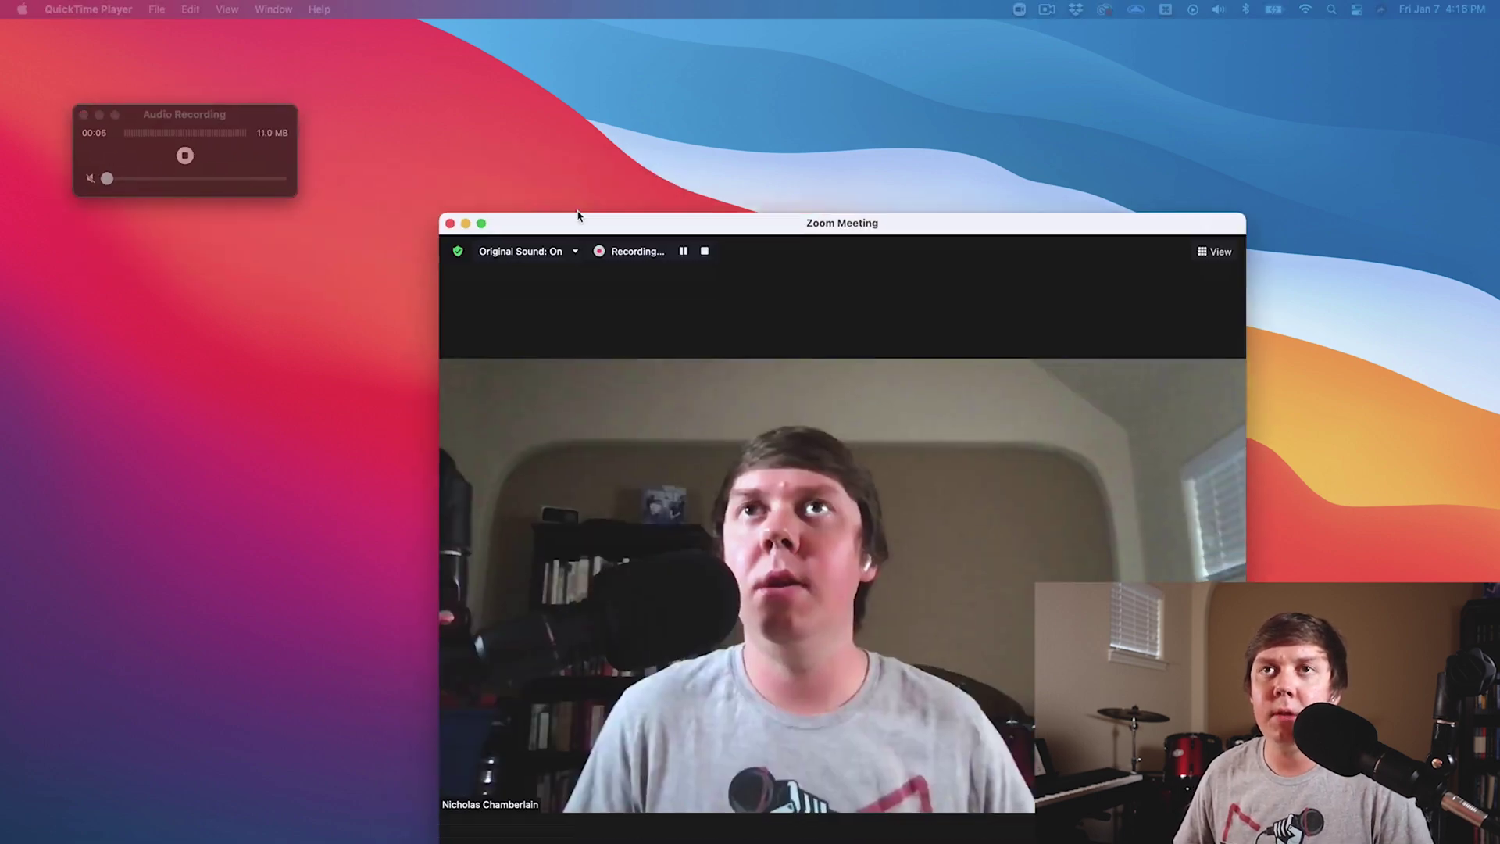
pyautogui.moveTo(577, 215); pyautogui.dragTo(554, 50)
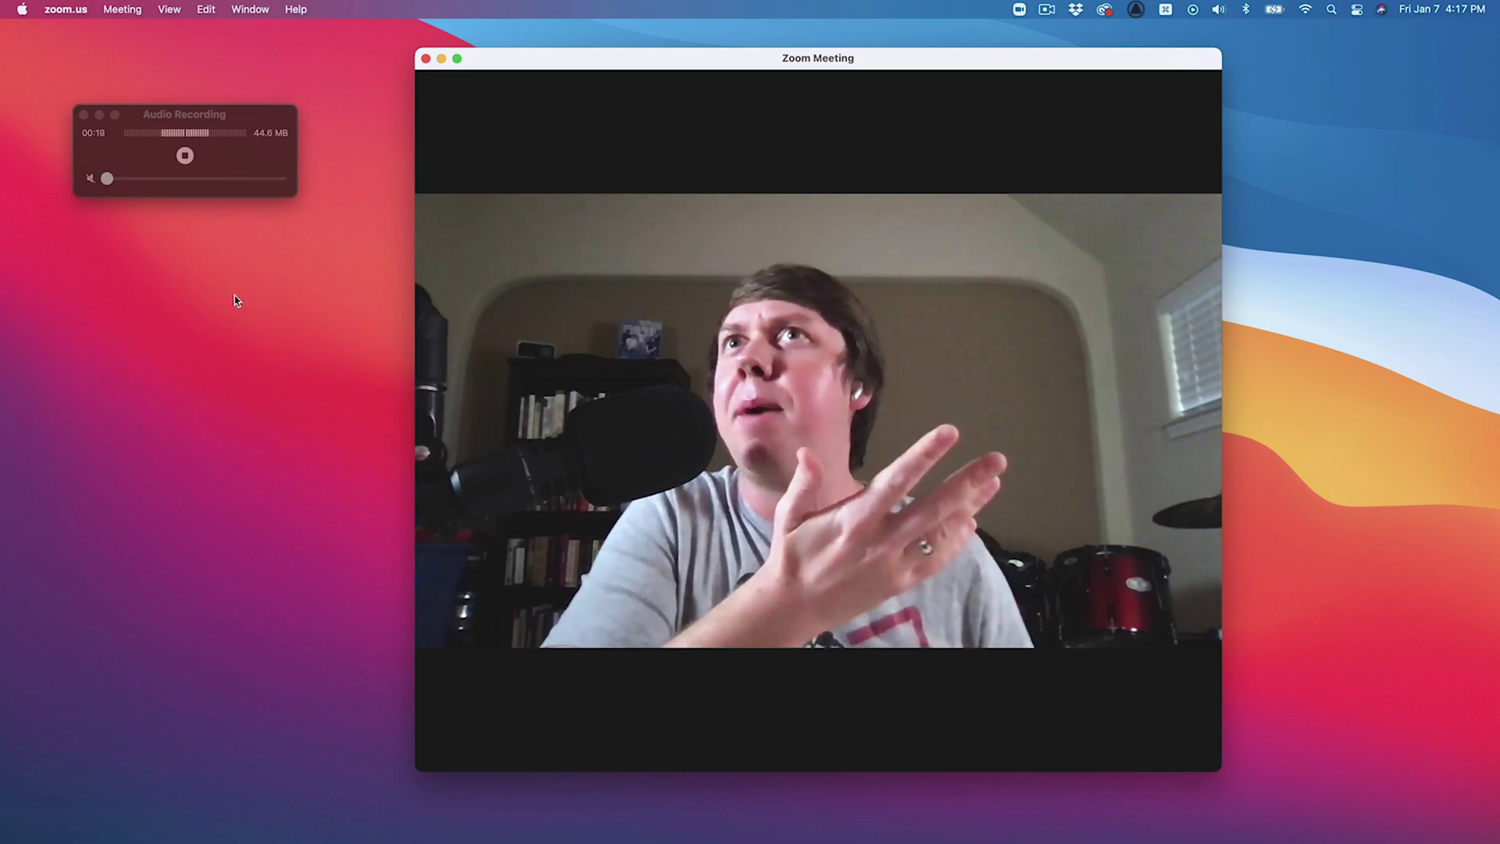
# Step: Stop the QuickTime audio recording and the Zoom recording, and end the Zoom meeting for all
pyautogui.click(185, 156)
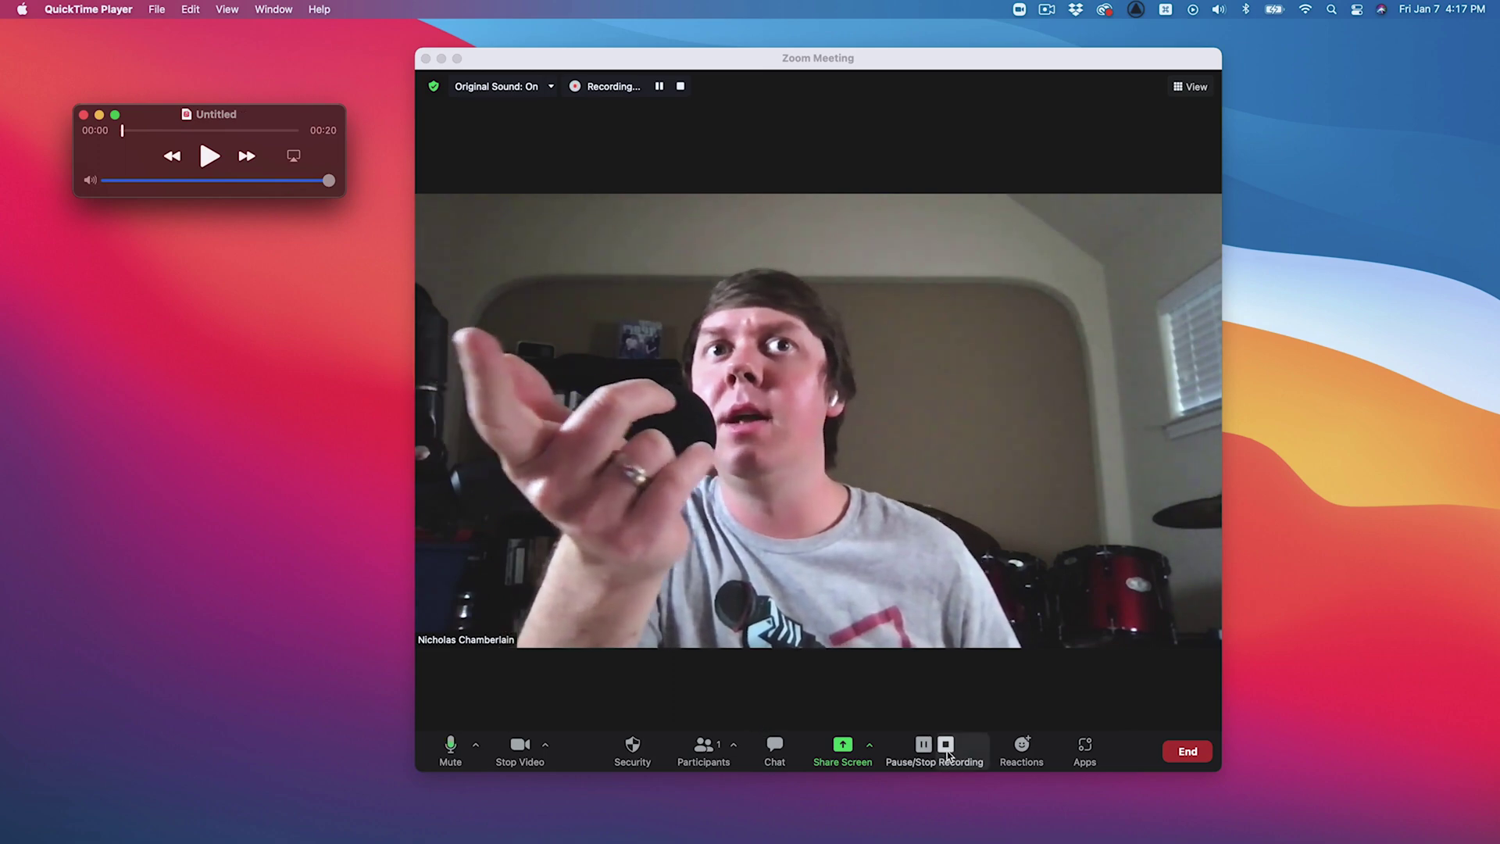
pyautogui.click(947, 750)
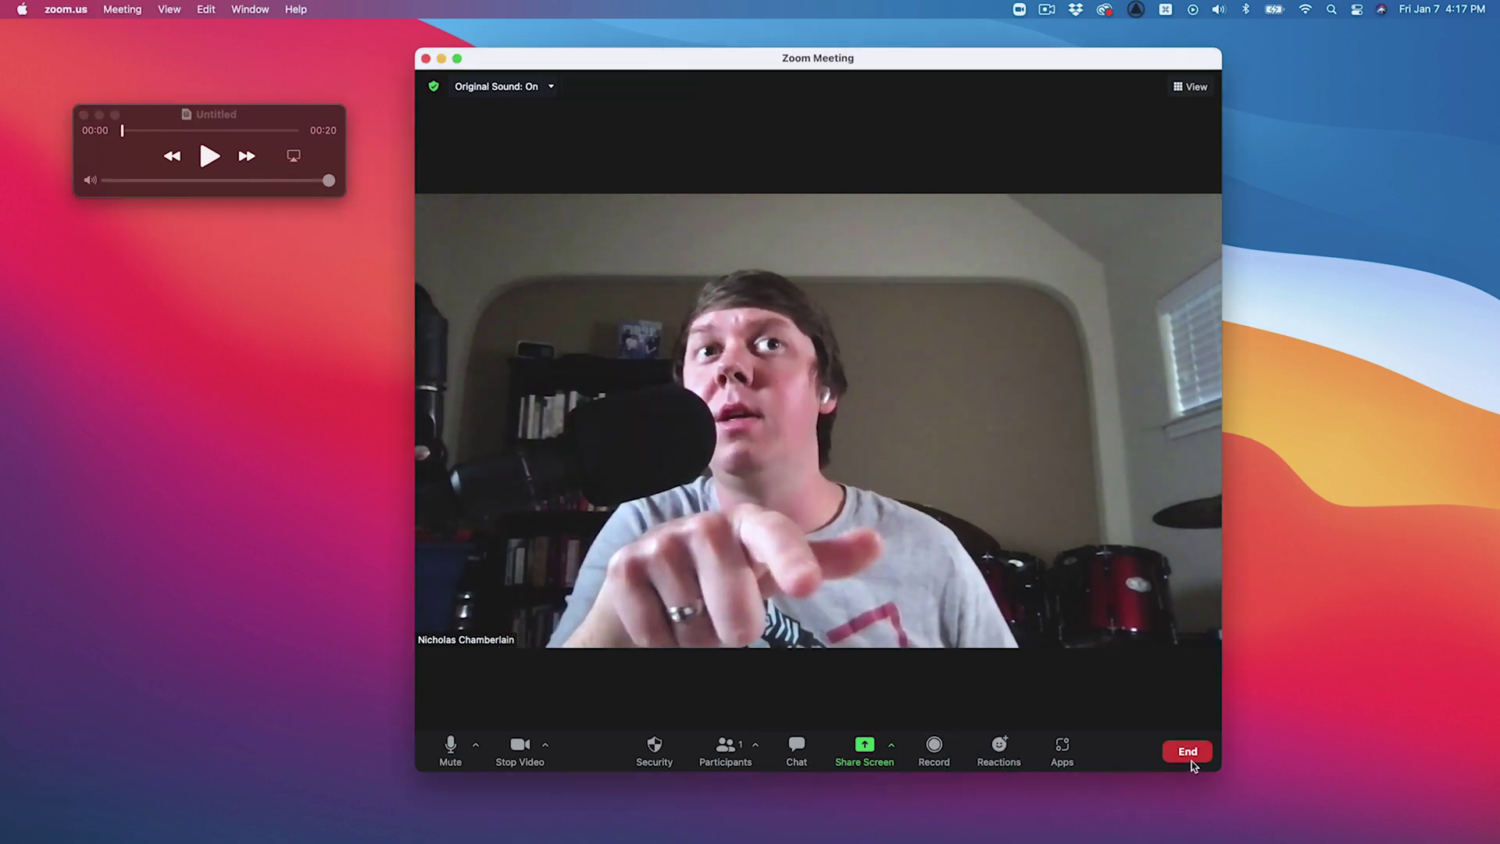
pyautogui.click(1191, 757)
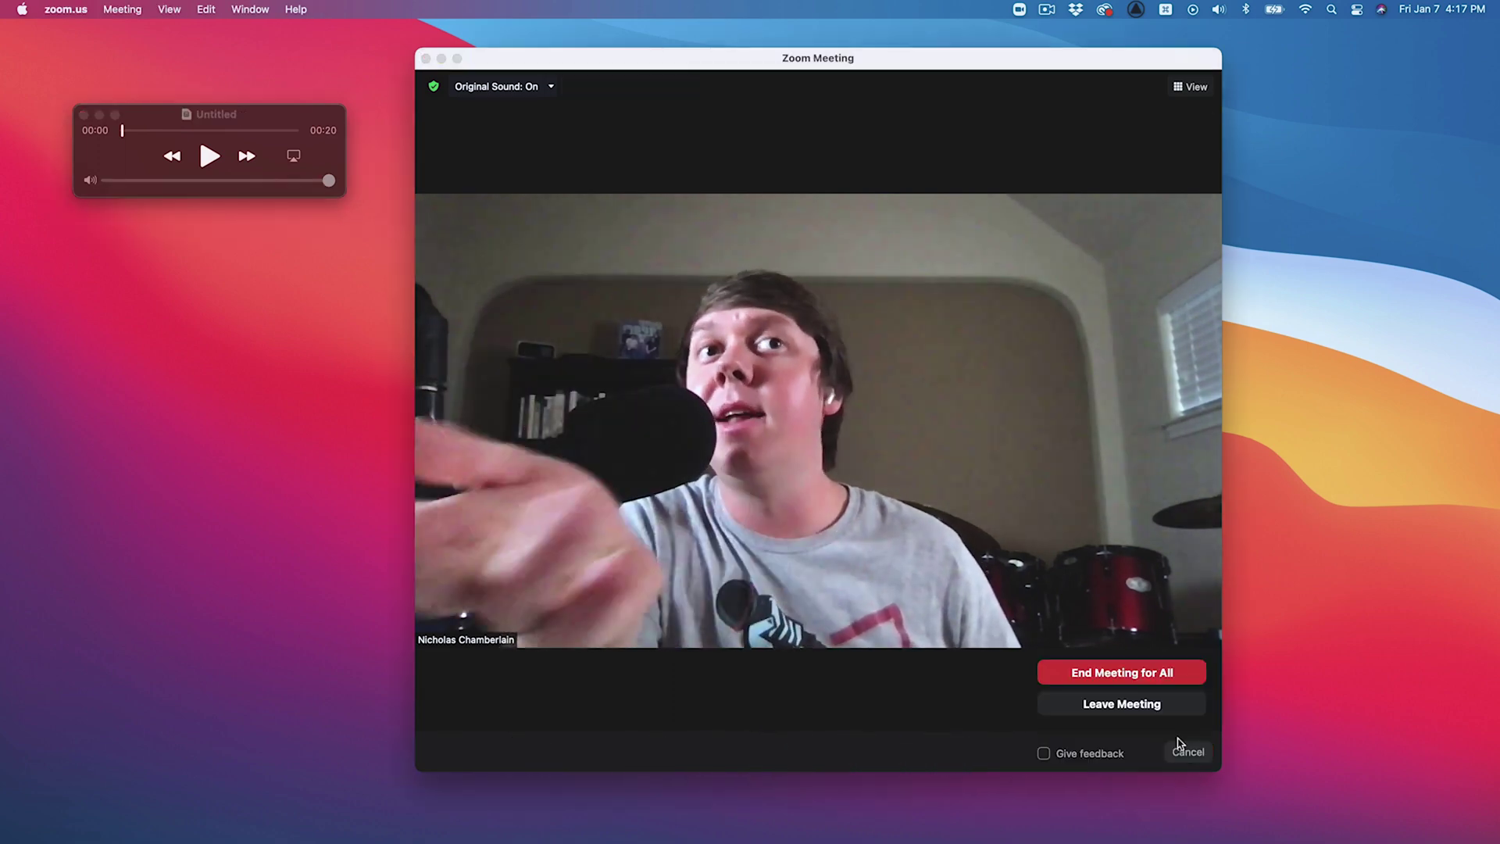
pyautogui.click(1147, 682)
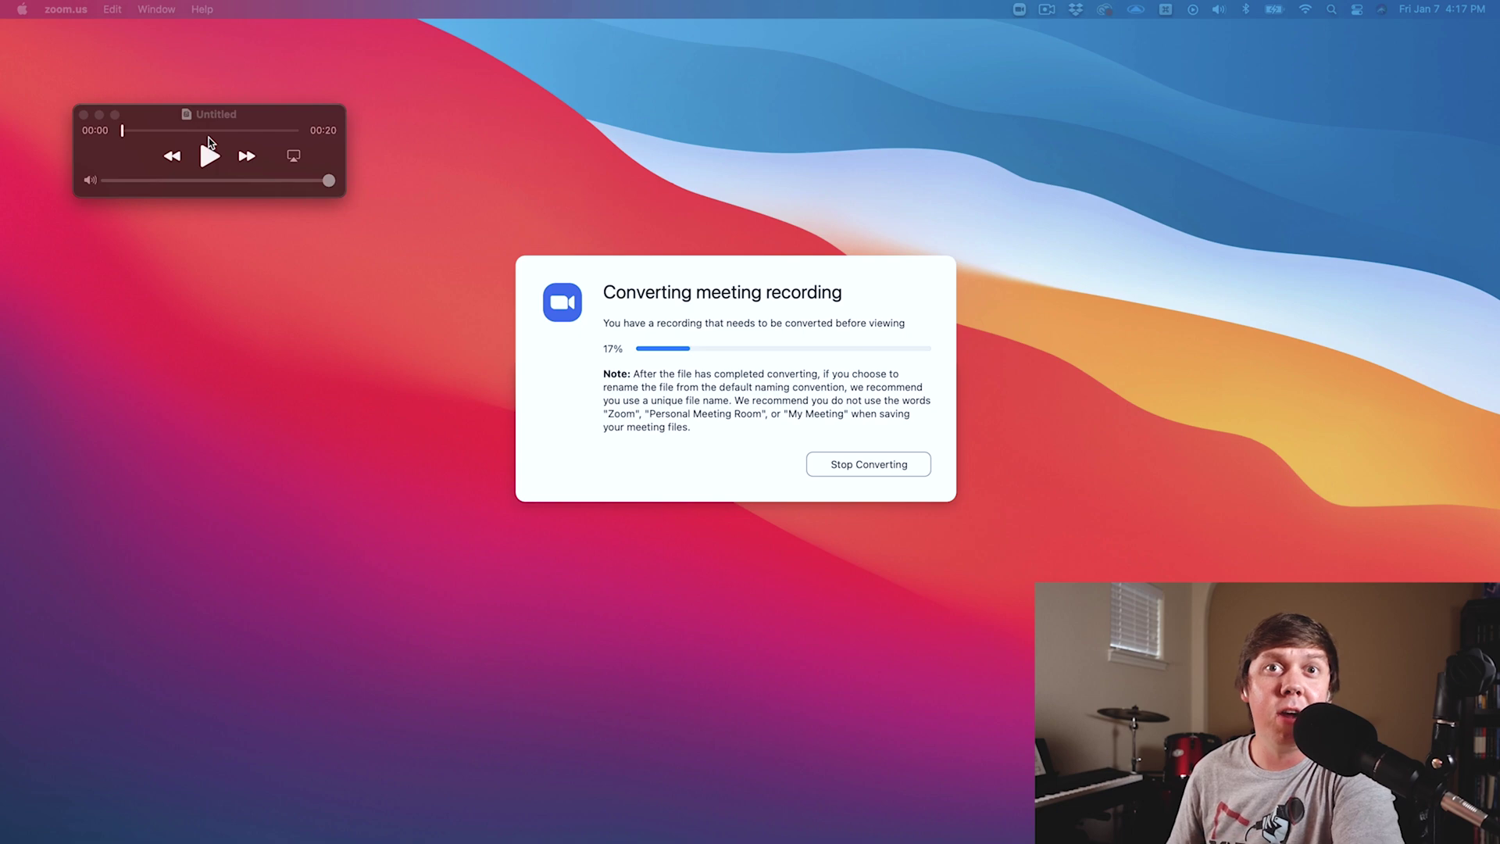
# Step: Bring the untitled QuickTime audio recording to the front and place it beside the conversion dialog
pyautogui.moveTo(204, 119); pyautogui.dragTo(297, 284)
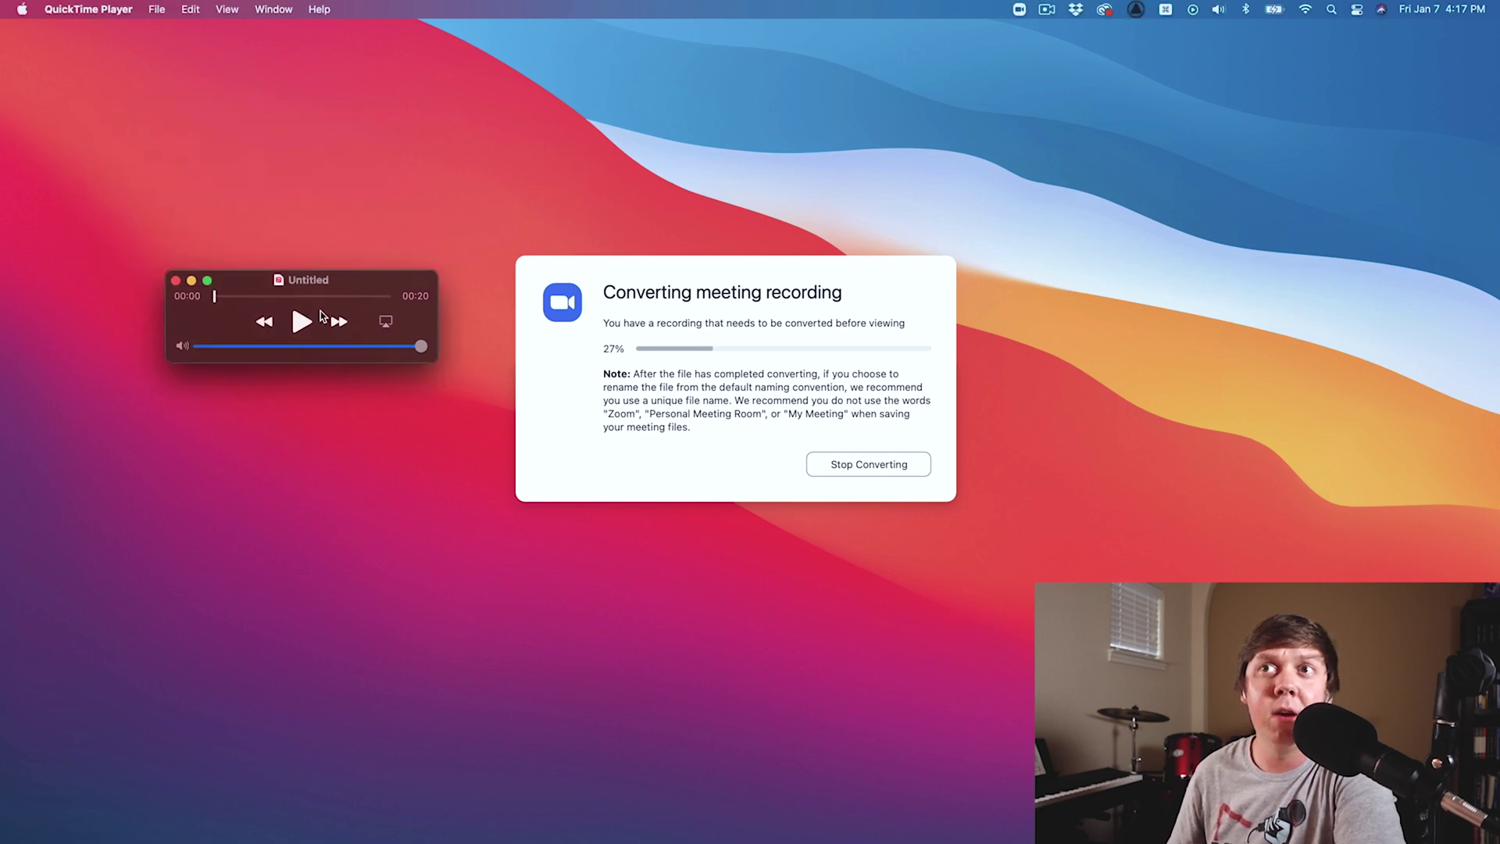